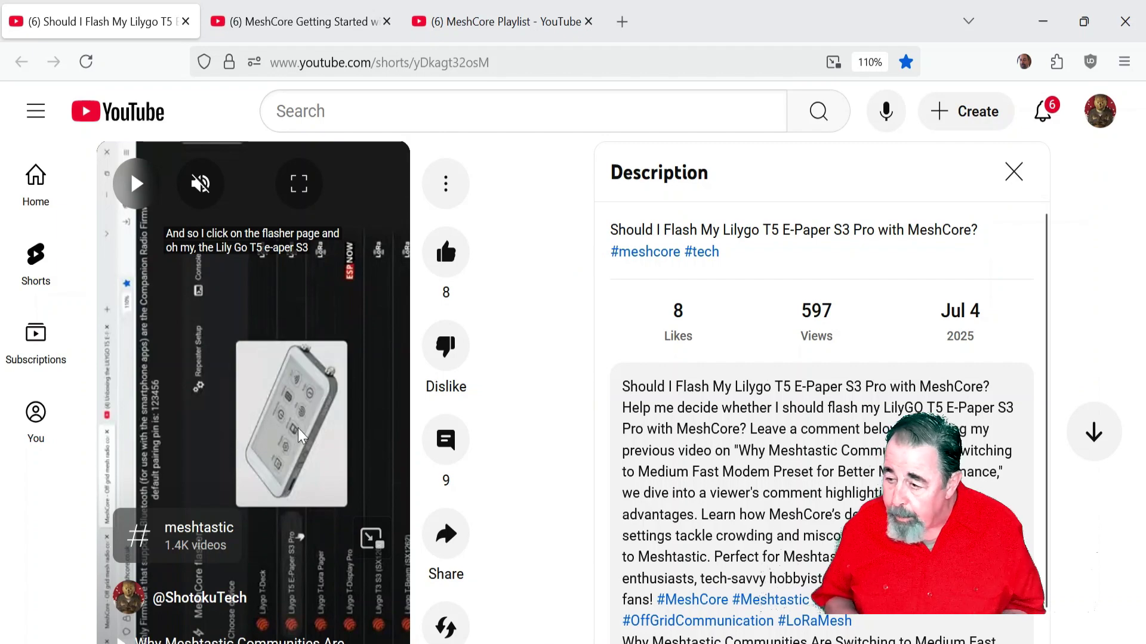
# Switch to the 'MeshCore Getting Started with Heltec V2' video tab and select its title
pyautogui.click(323, 24)
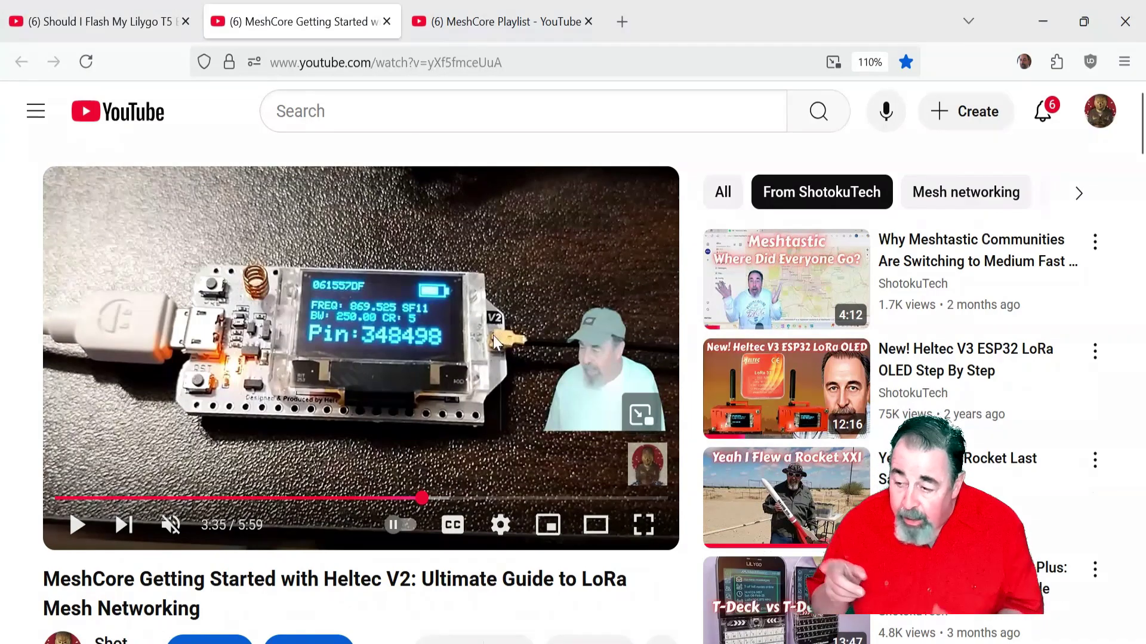
pyautogui.scroll(-2, 464, 374)
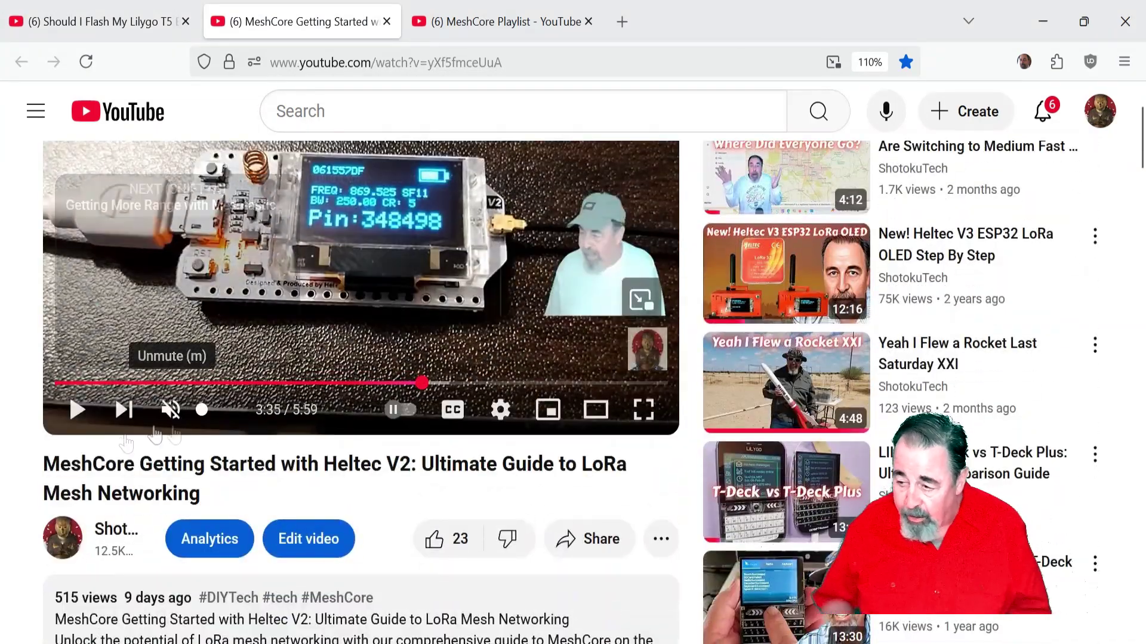
pyautogui.moveTo(45, 463)
pyautogui.mouseDown()
pyautogui.moveTo(203, 493)
pyautogui.moveTo(96, 493)
pyautogui.moveTo(47, 468)
pyautogui.mouseUp()
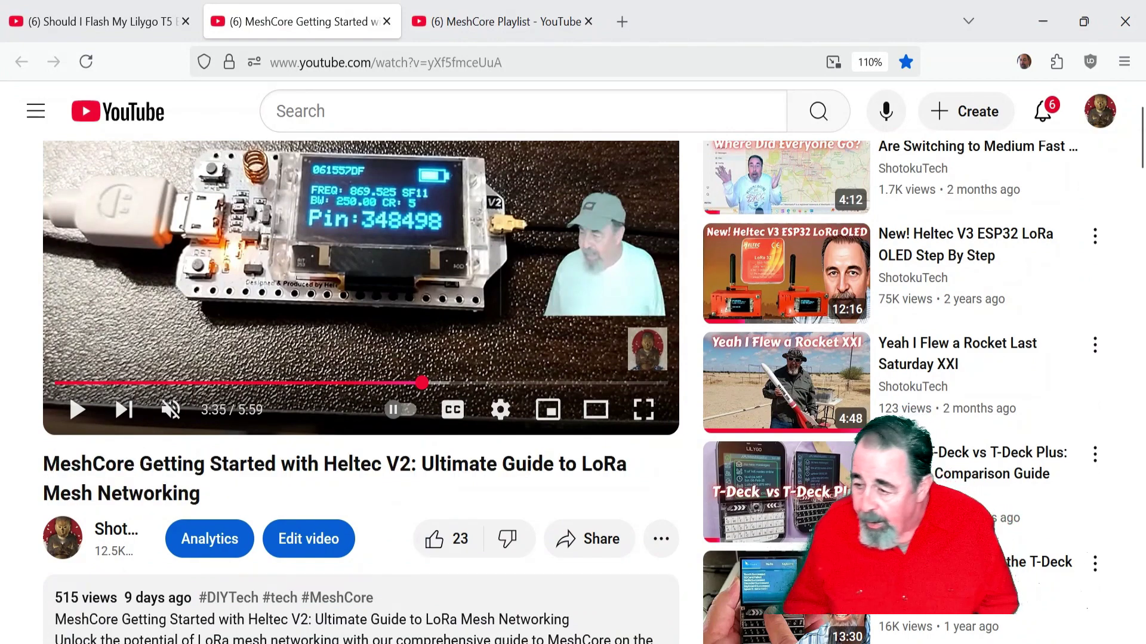
# In the flasher, pick the Heltec v2 board and its Repeater firmware role (v1.7.3)
pyautogui.hotkey('alt', 'Tab')
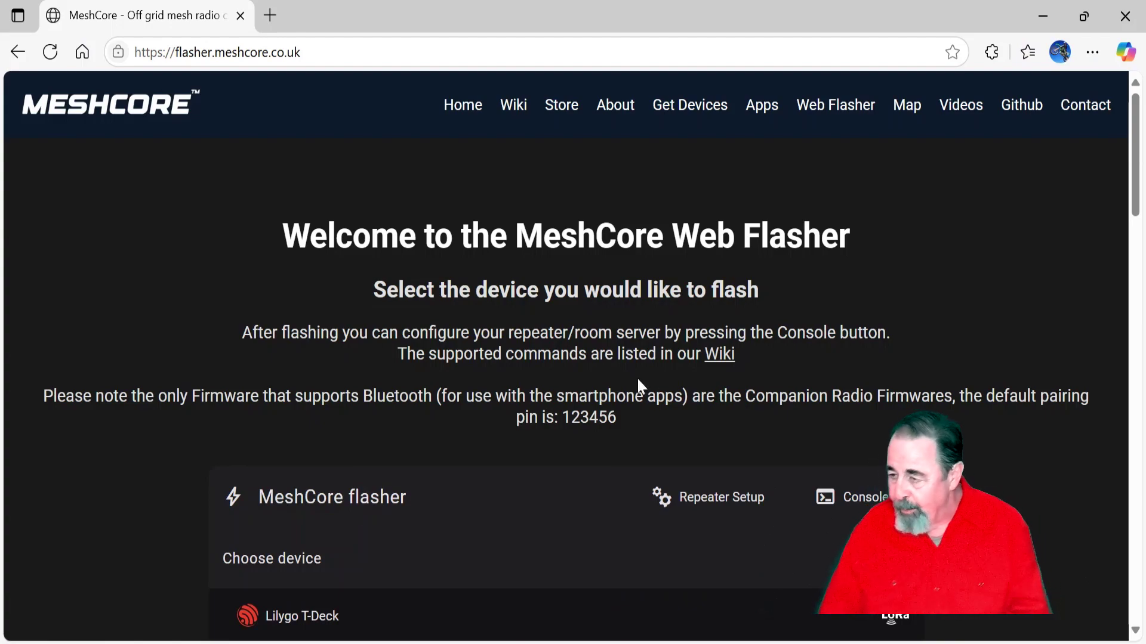
pyautogui.scroll(-5, 680, 385)
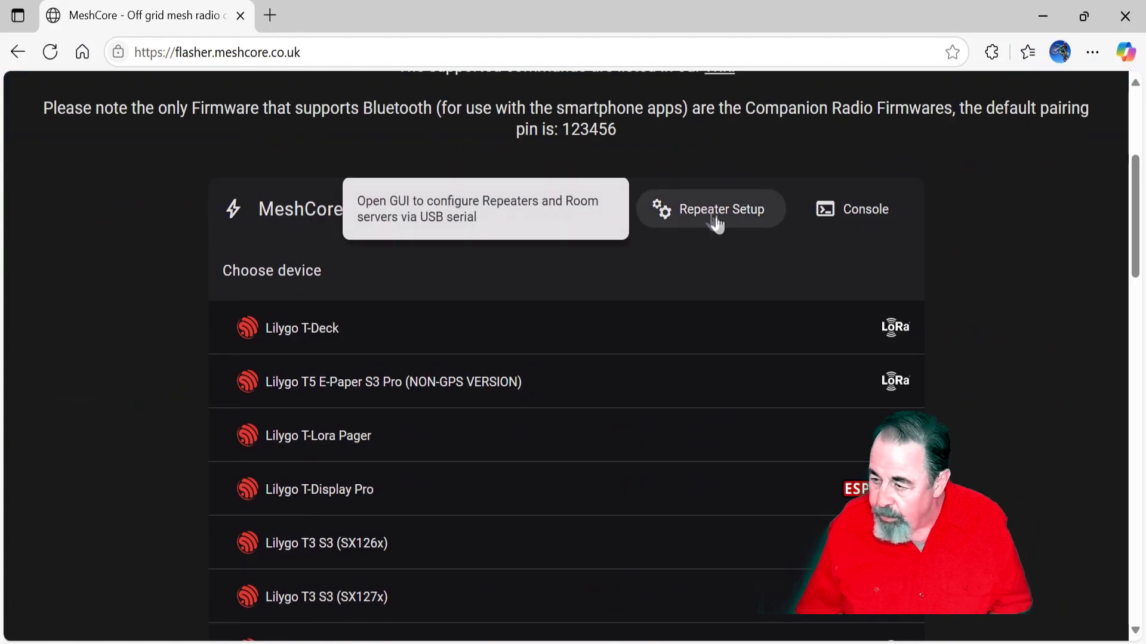
pyautogui.scroll(-10, 522, 393)
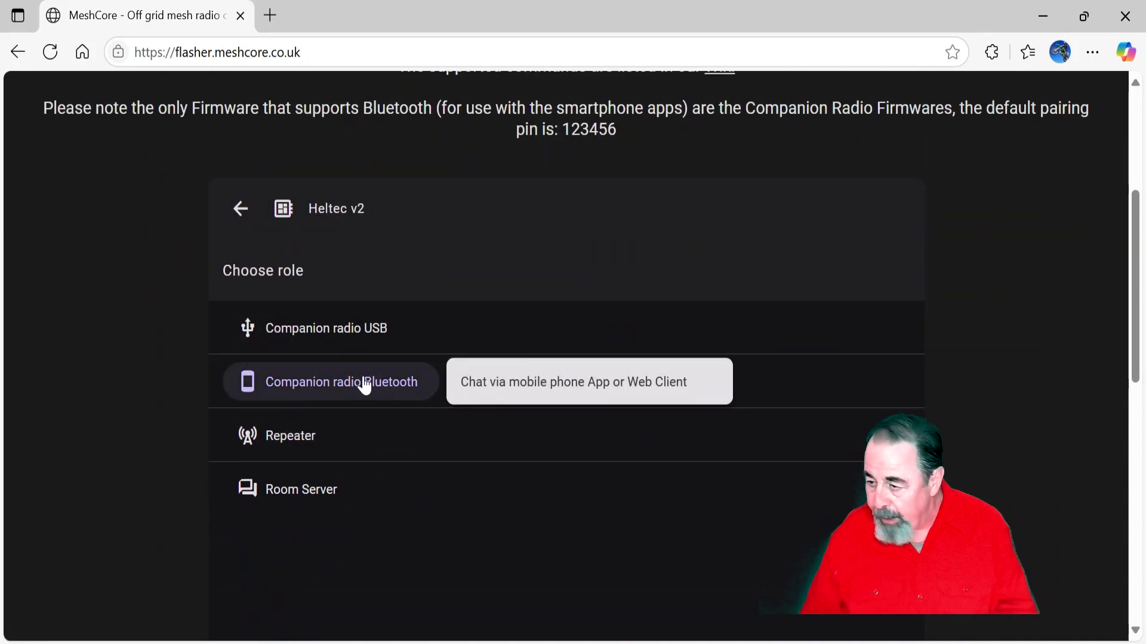
pyautogui.moveTo(294, 440)
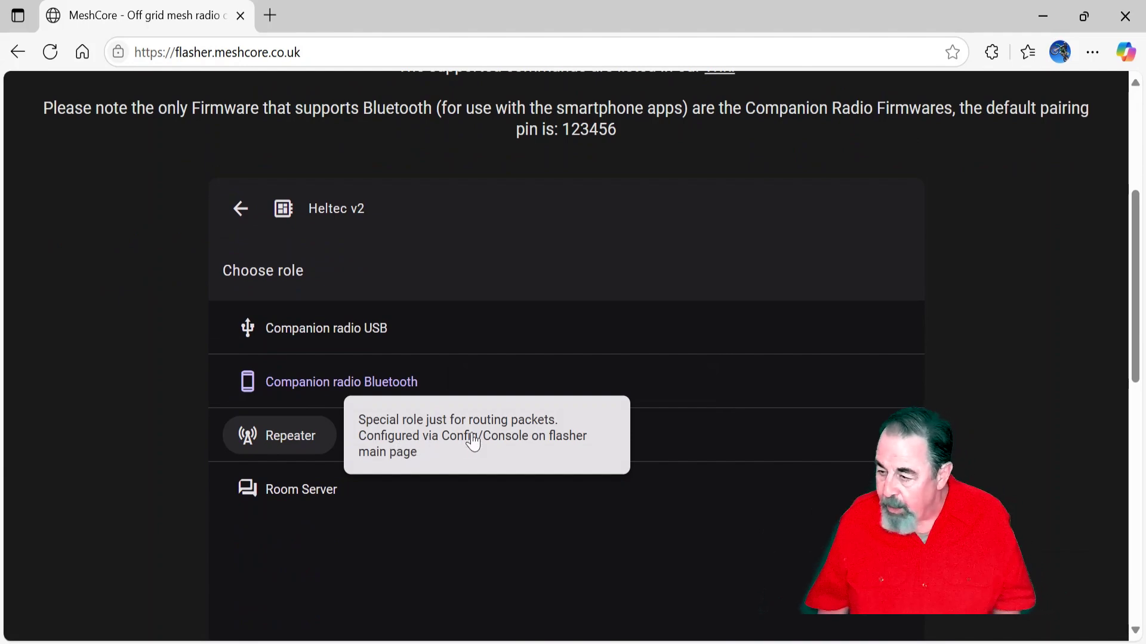
pyautogui.moveTo(280, 495)
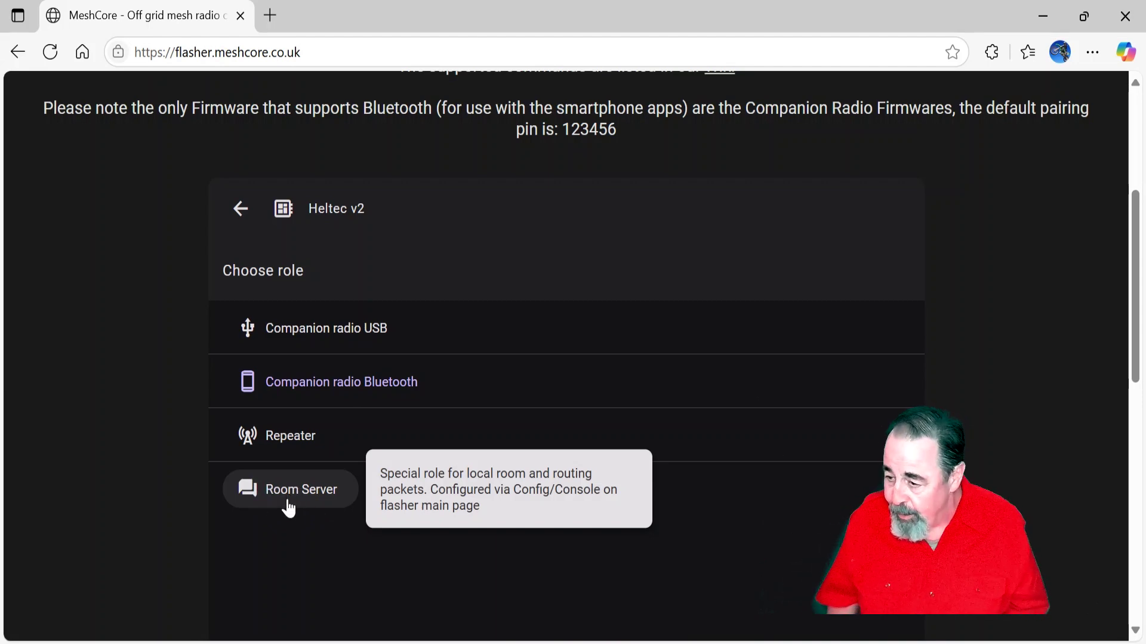
pyautogui.click(301, 449)
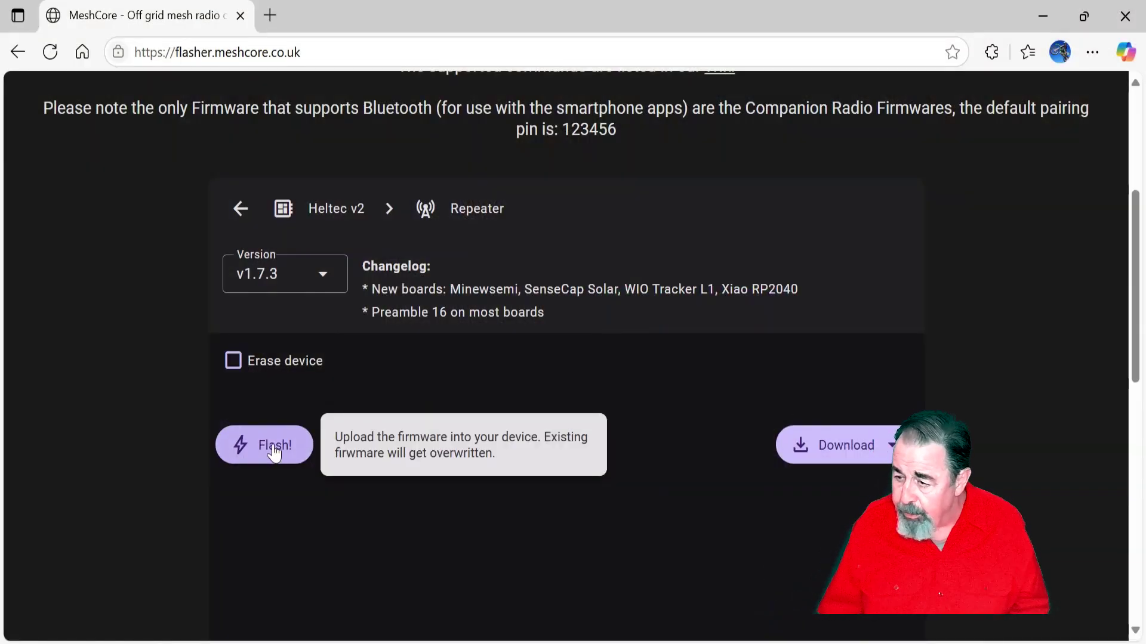
# Flash the v1.7.3 Repeater firmware through the CP2102 USB to UART Bridge on COM10
pyautogui.click(274, 454)
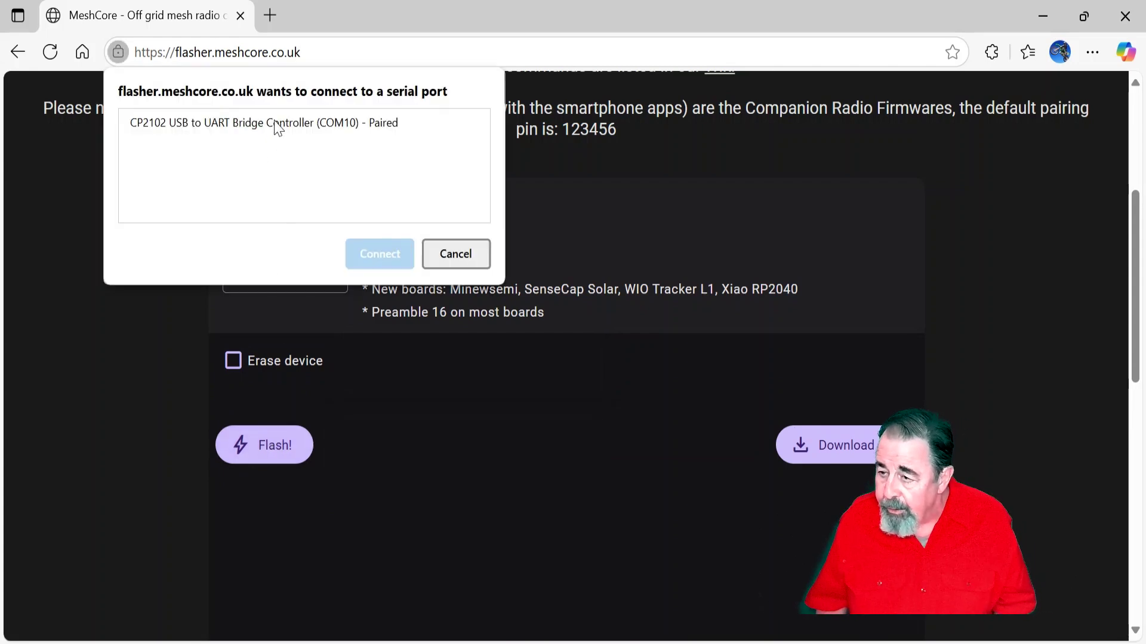
pyautogui.click(276, 123)
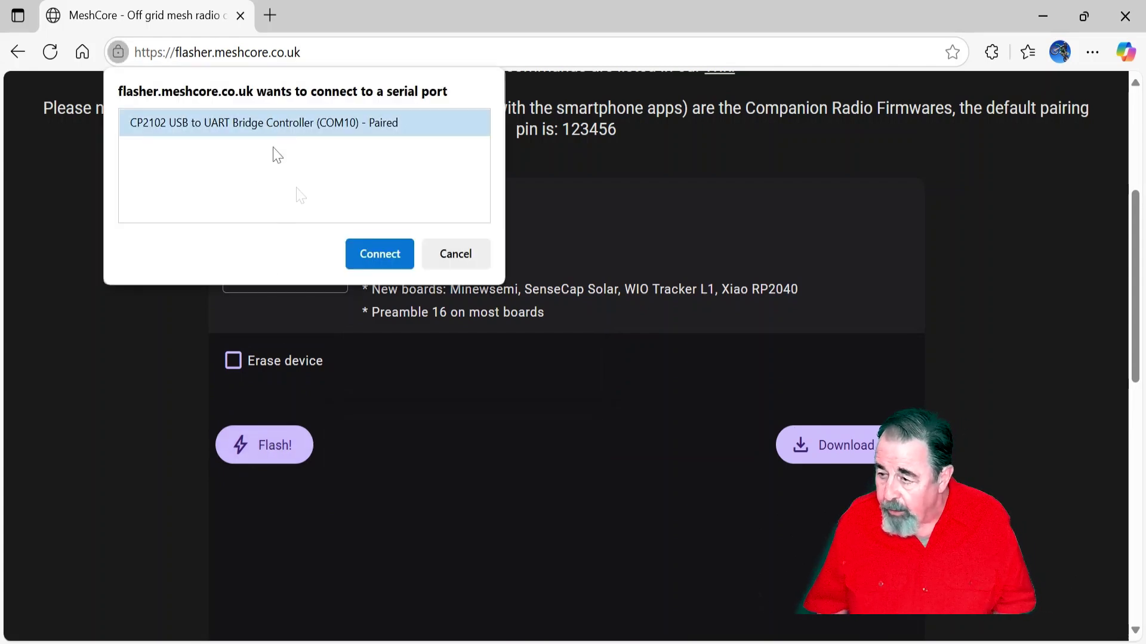
pyautogui.click(382, 255)
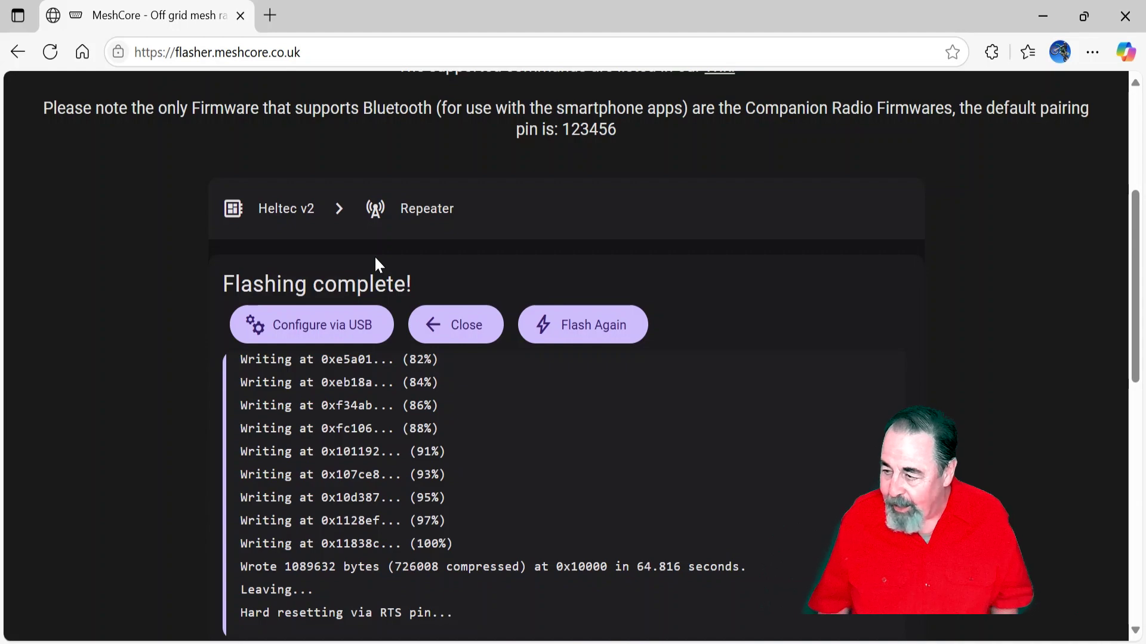
# After 'Flashing complete!', reload the flasher with F5 to return to its welcome page
pyautogui.press('F5')
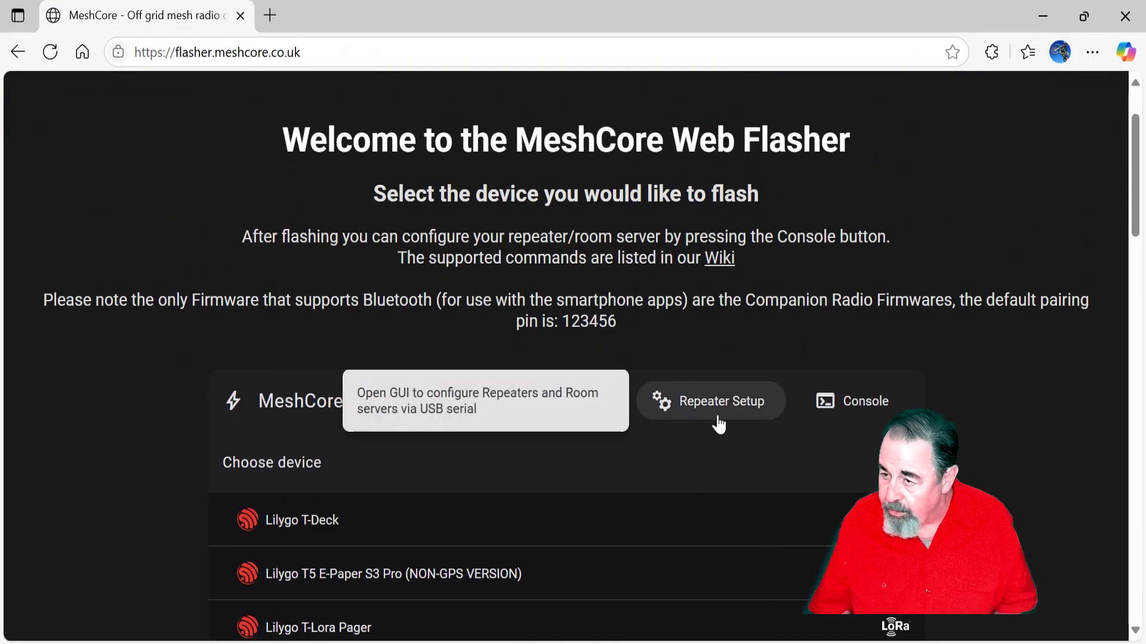
# Open Repeater Setup and connect to the Heltec over CP2102 (COM10)
pyautogui.click(719, 421)
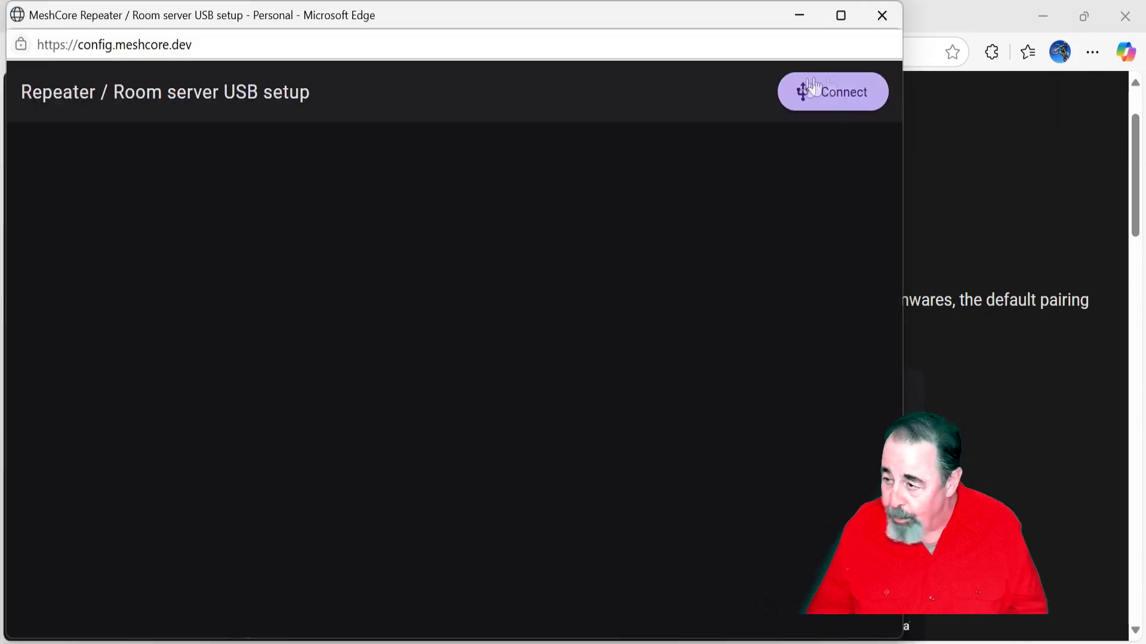
pyautogui.click(831, 91)
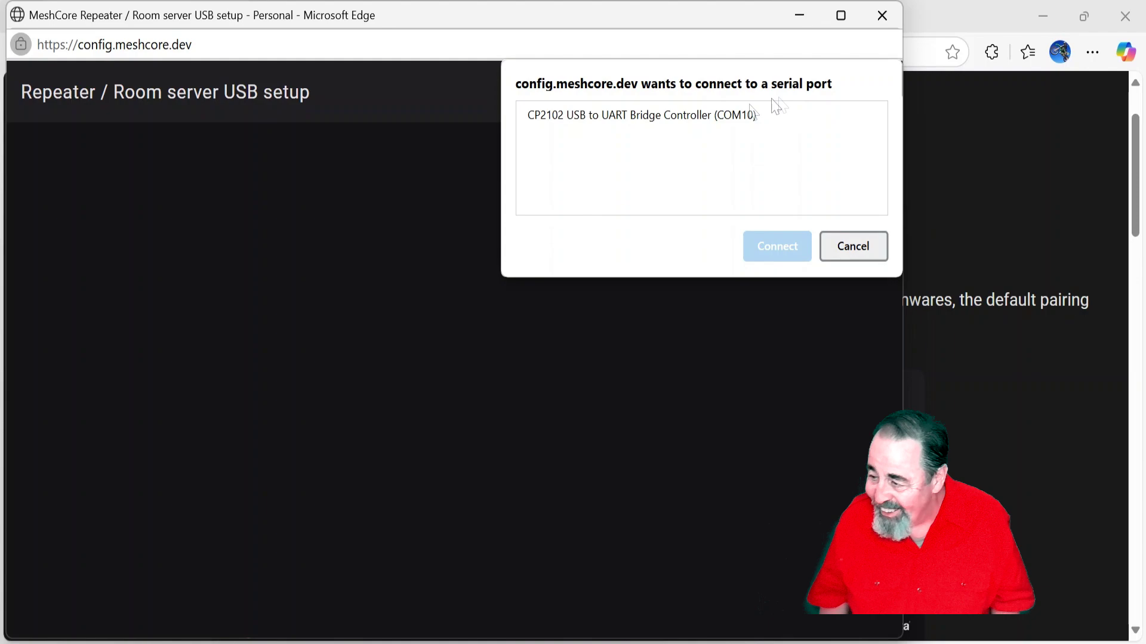
pyautogui.click(704, 118)
pyautogui.click(786, 245)
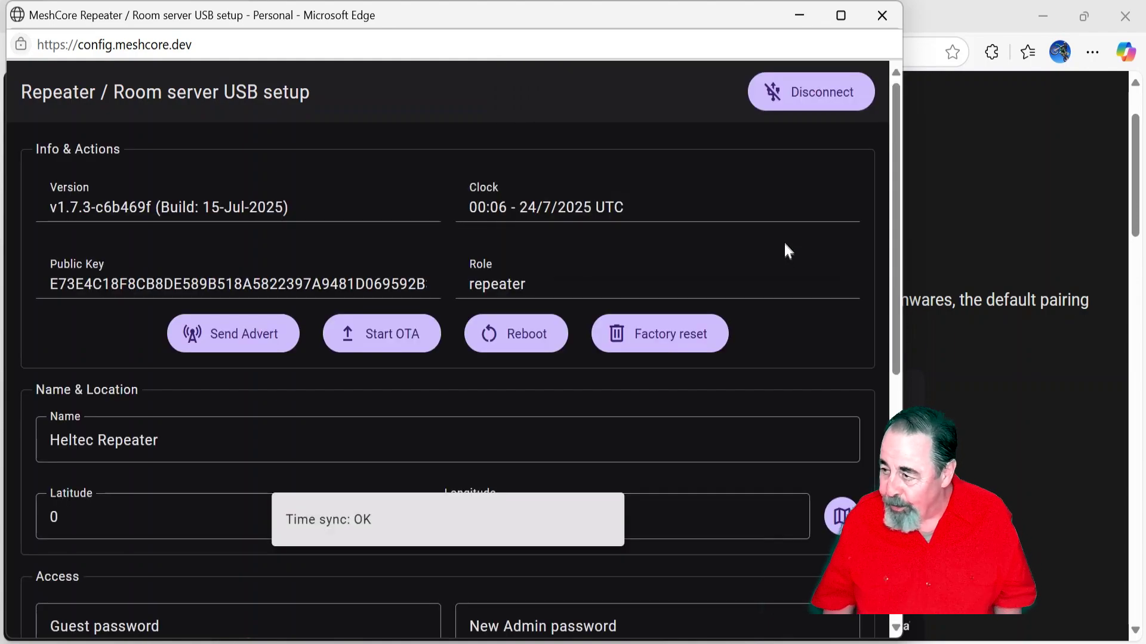
# Maximize the setup window and bring up the Radio settings preset list
pyautogui.click(841, 17)
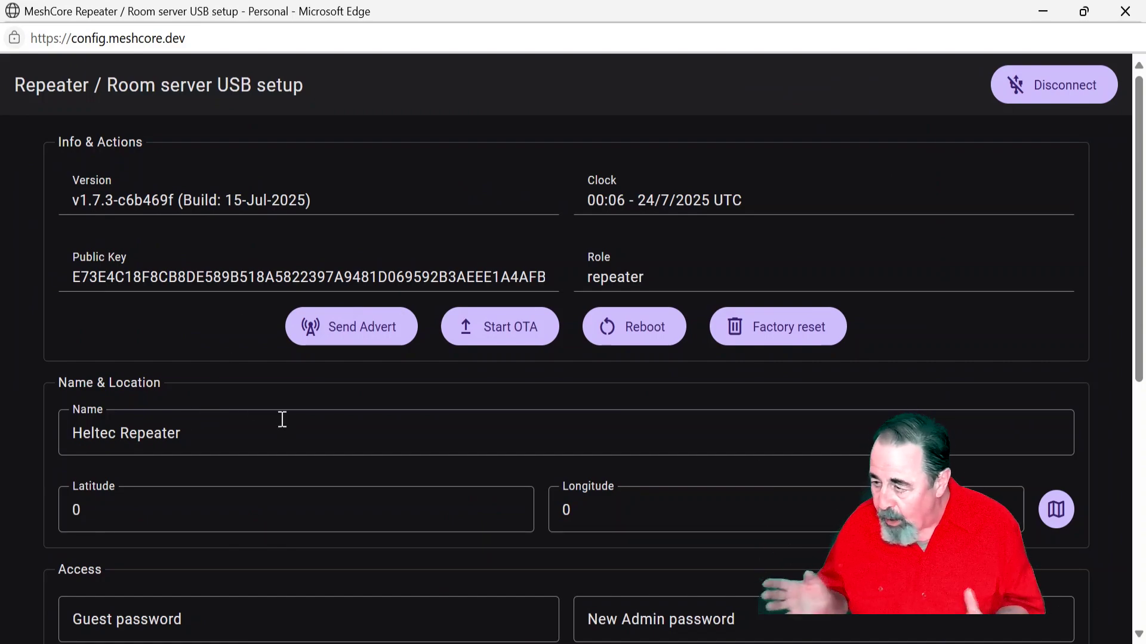
pyautogui.scroll(-2, 282, 419)
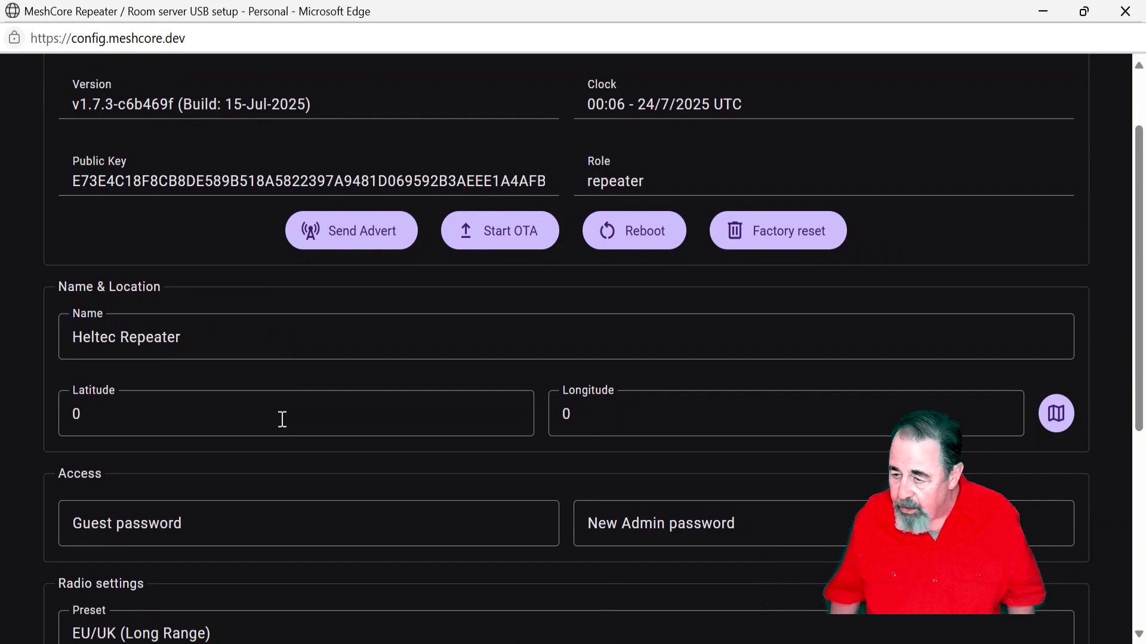
pyautogui.scroll(-5, 282, 419)
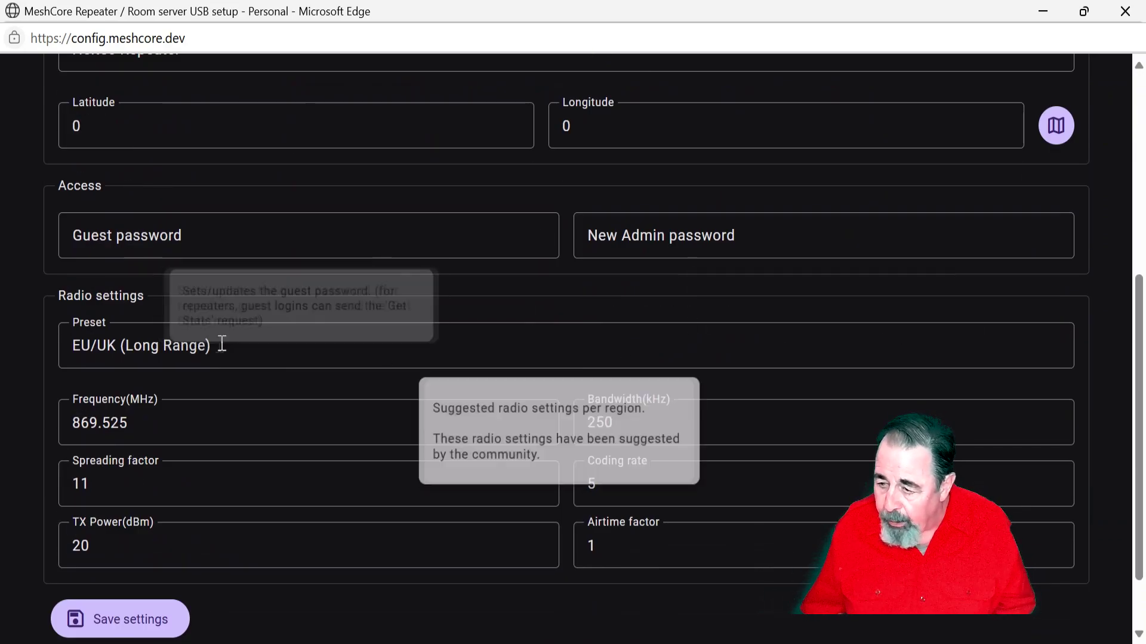
pyautogui.click(286, 349)
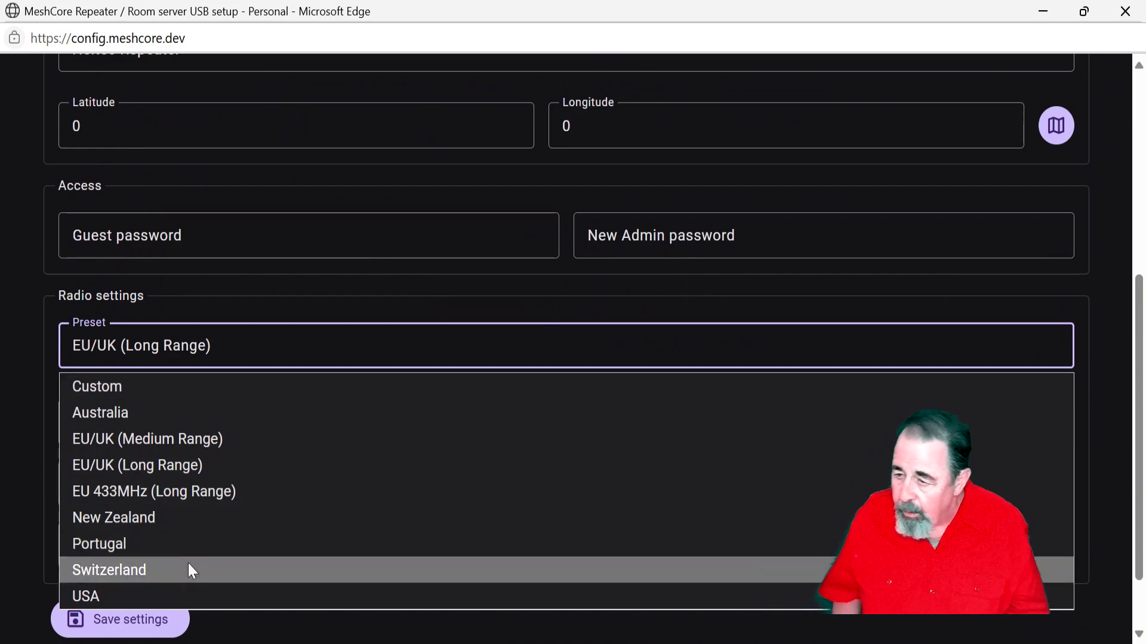
# Set the radio preset to USA (910.525 MHz), save the settings, and send an advert
pyautogui.click(173, 595)
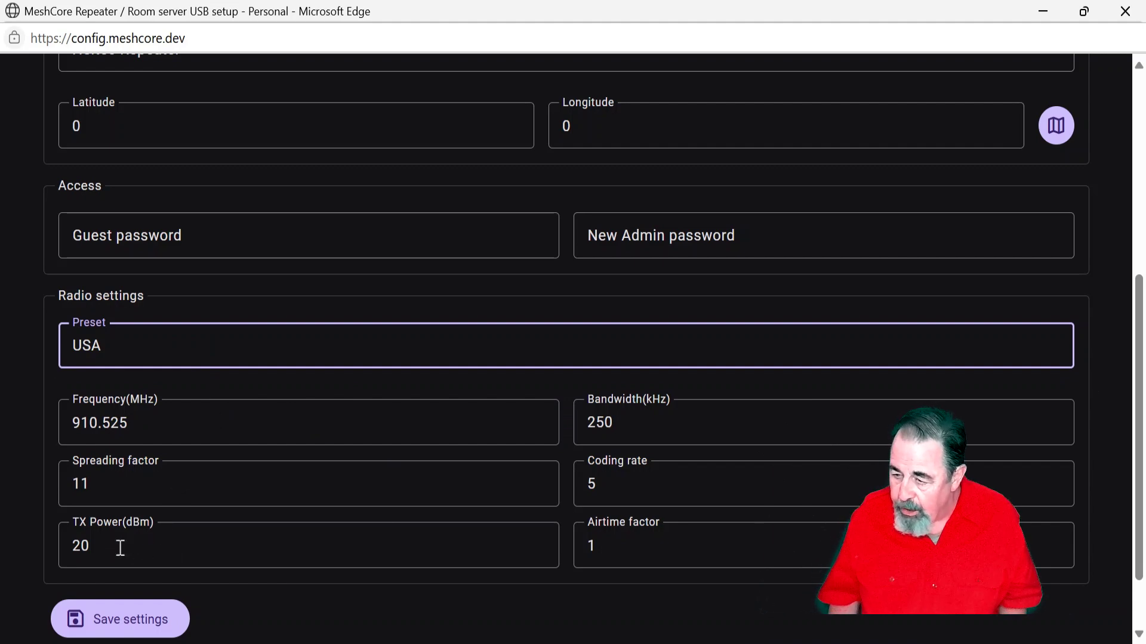
pyautogui.scroll(-1, 127, 548)
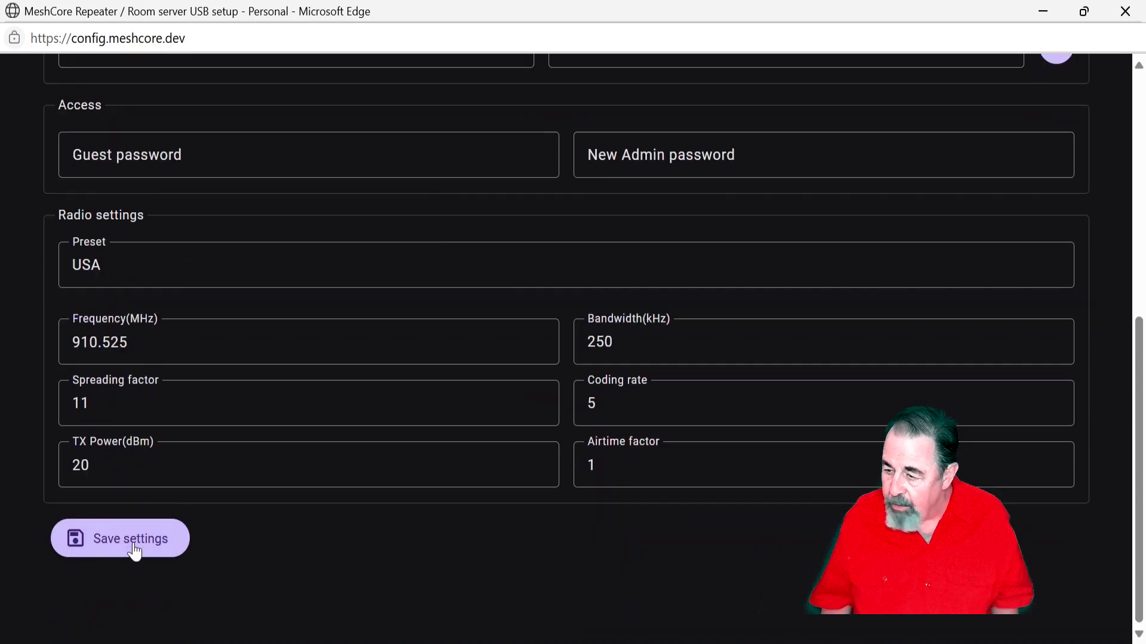
pyautogui.click(134, 552)
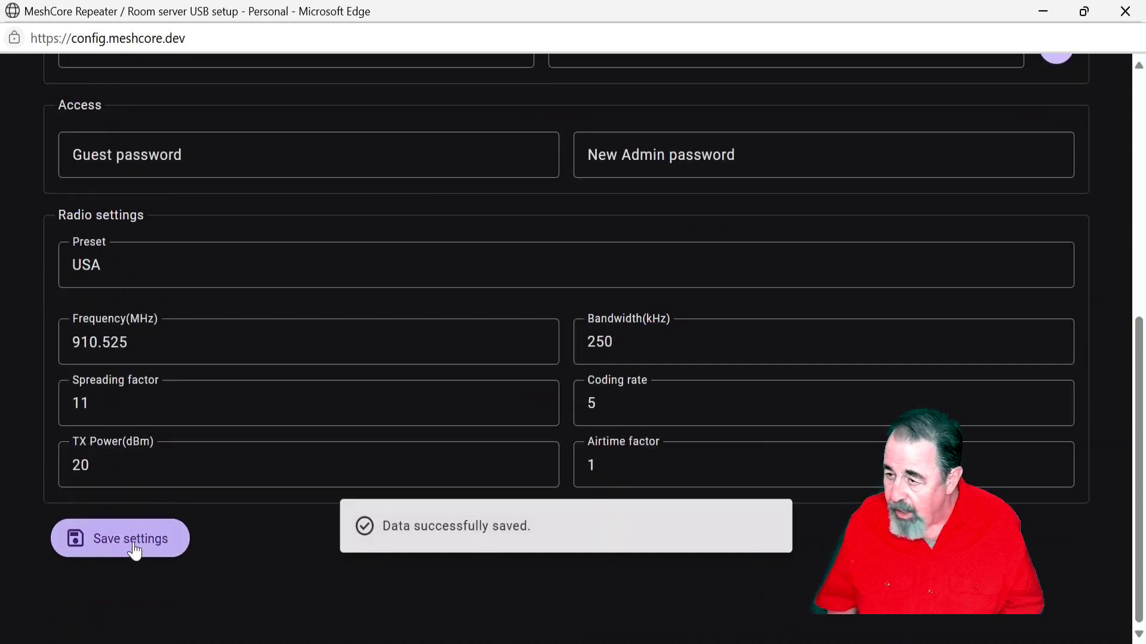
pyautogui.scroll(6, 305, 560)
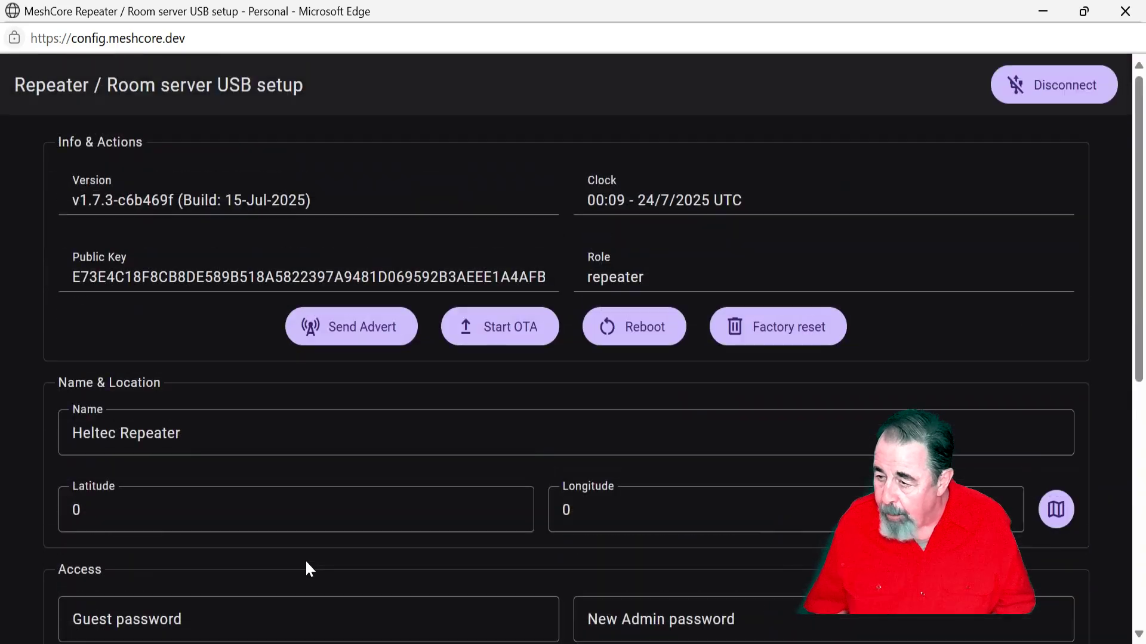
pyautogui.click(366, 339)
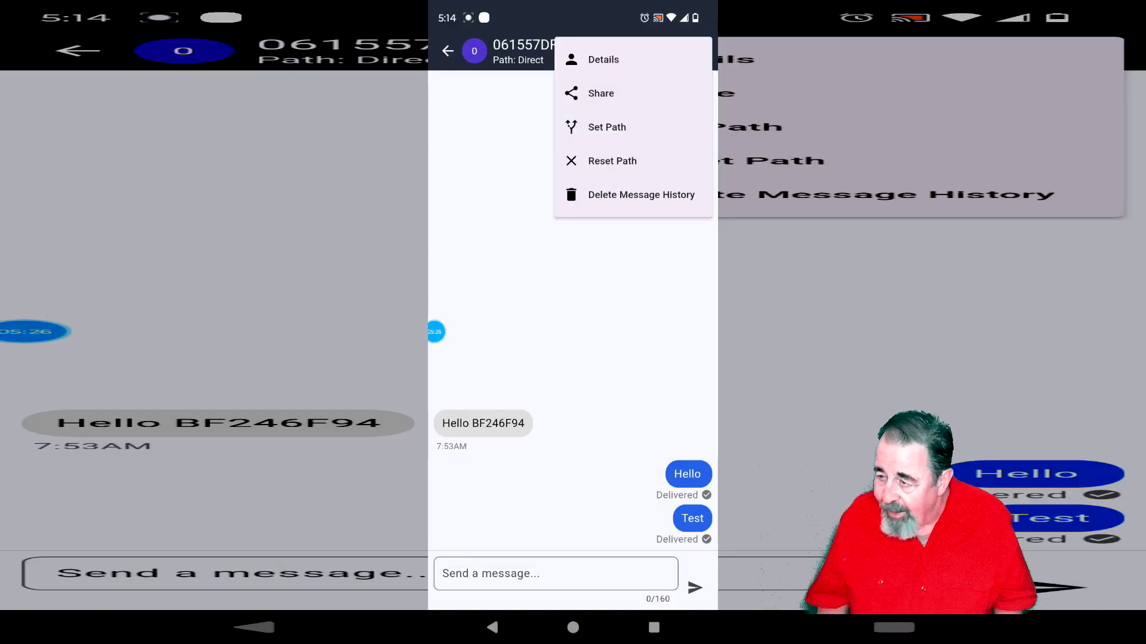
# Delete the 061557DF chat's message history
pyautogui.press('Escape')
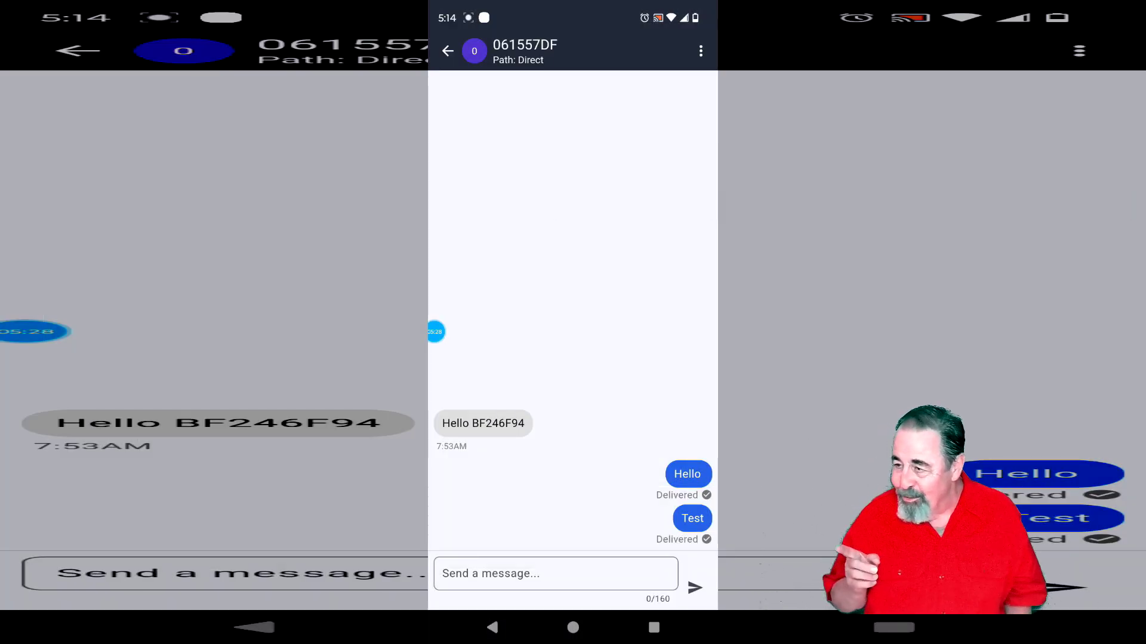
pyautogui.click(701, 51)
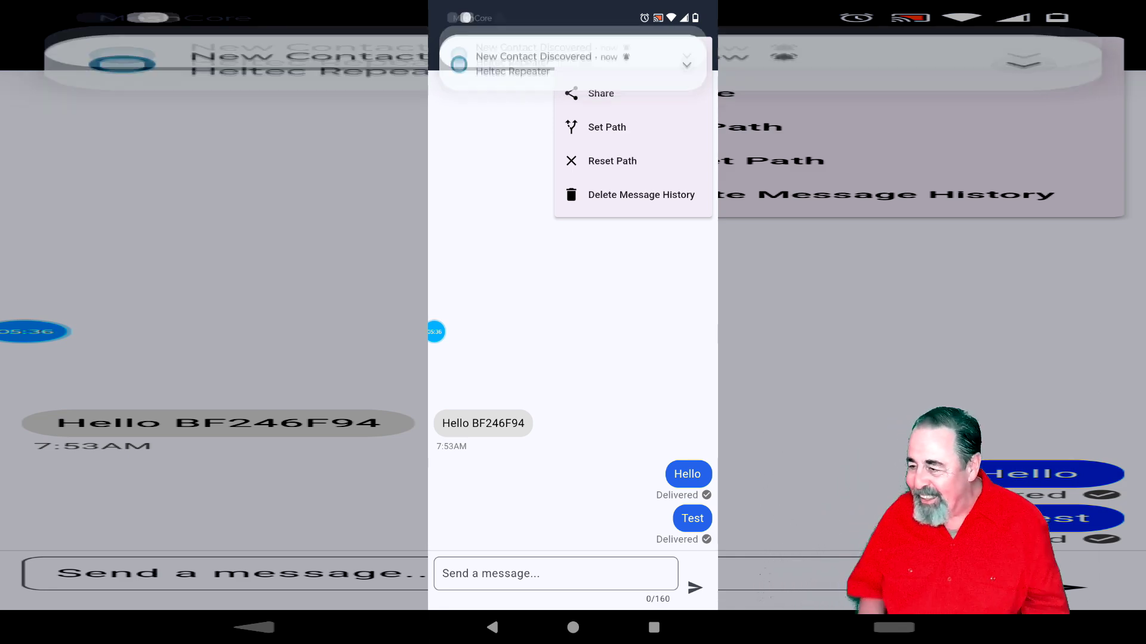
pyautogui.click(632, 194)
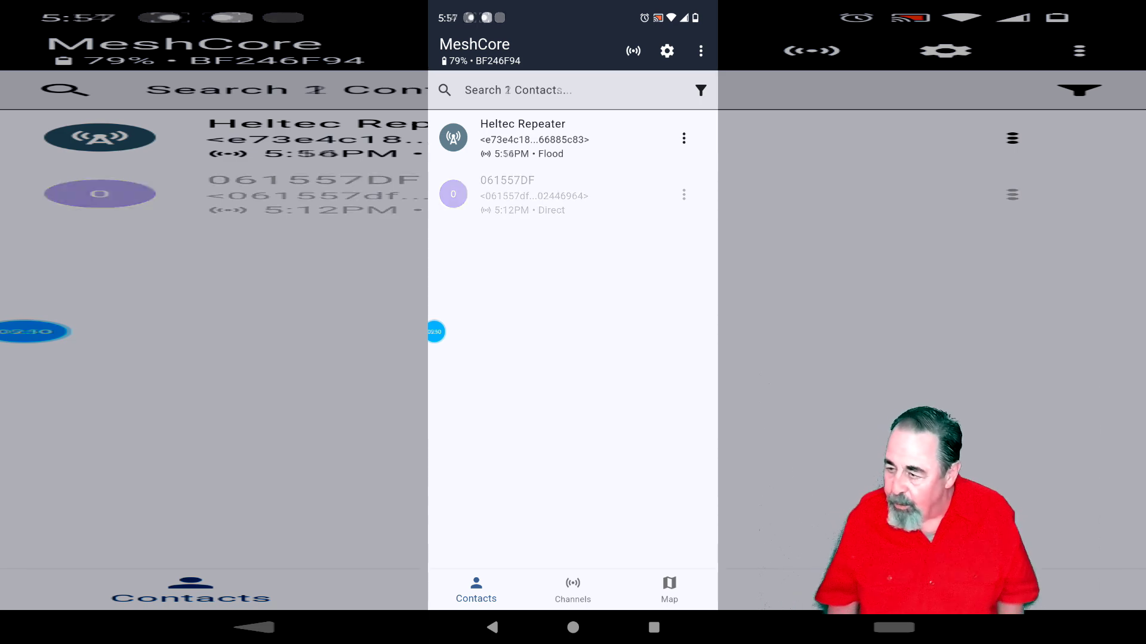
# Post the message 'Test' to the Public channel
pyautogui.click(572, 591)
pyautogui.click(496, 96)
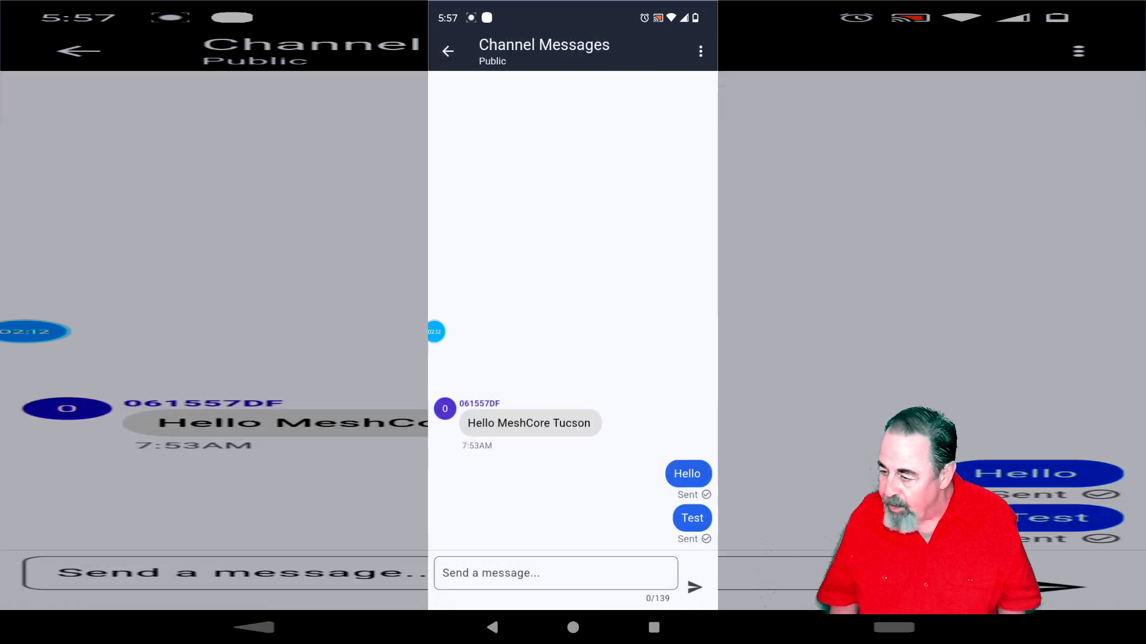
pyautogui.click(556, 573)
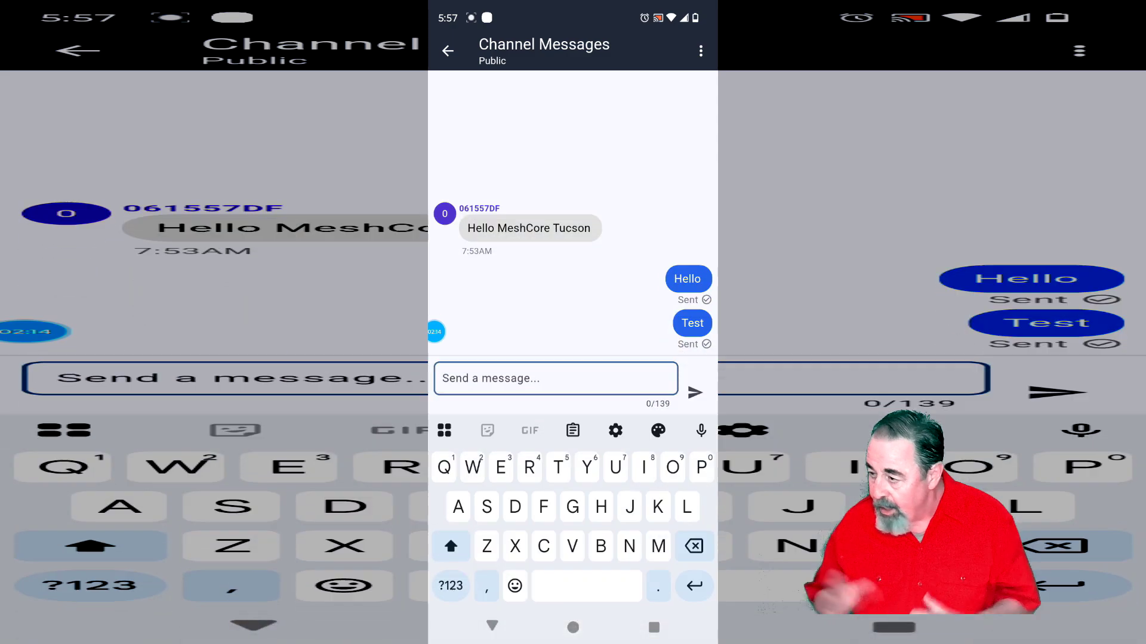
pyautogui.write('Te')
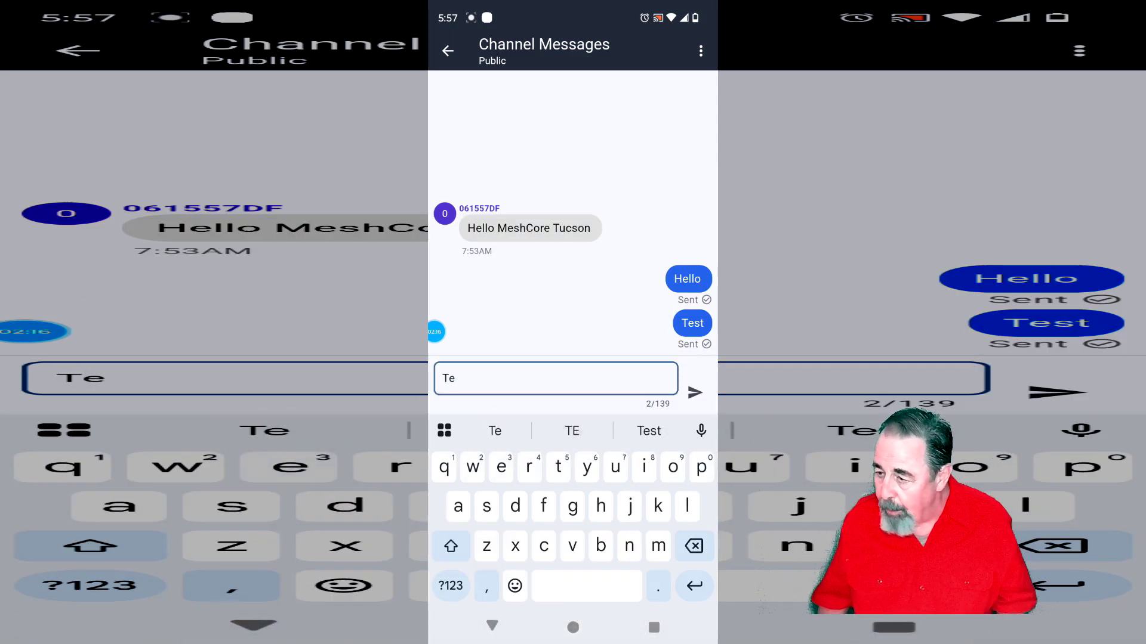
pyautogui.write('st')
pyautogui.click(694, 392)
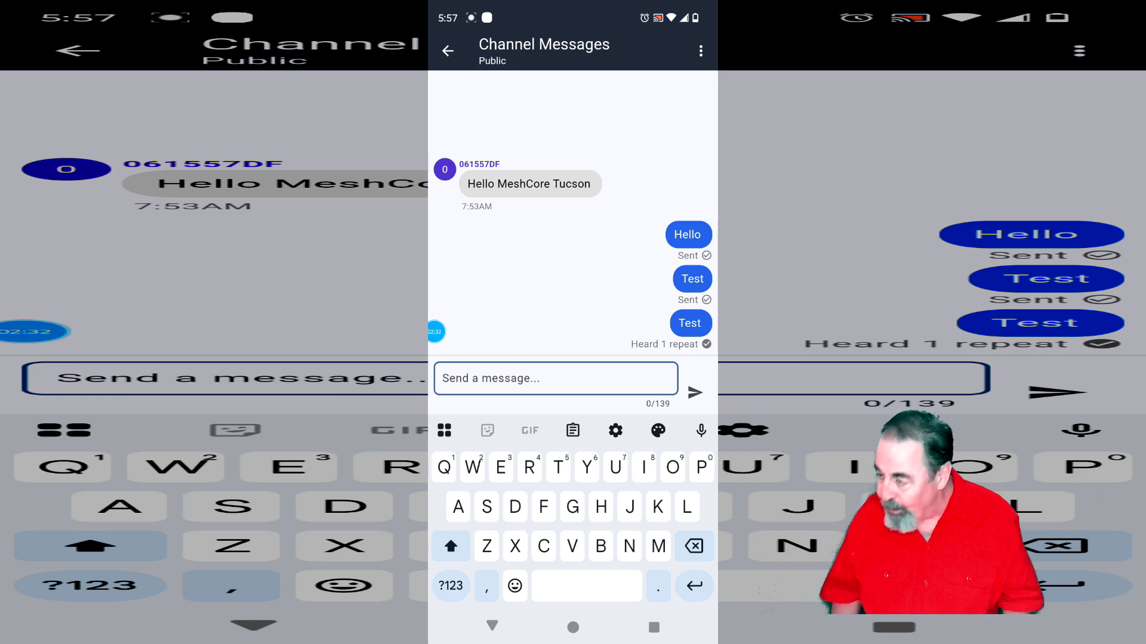
# Go back to the contacts list and close the repeater setup page
pyautogui.press('Escape')
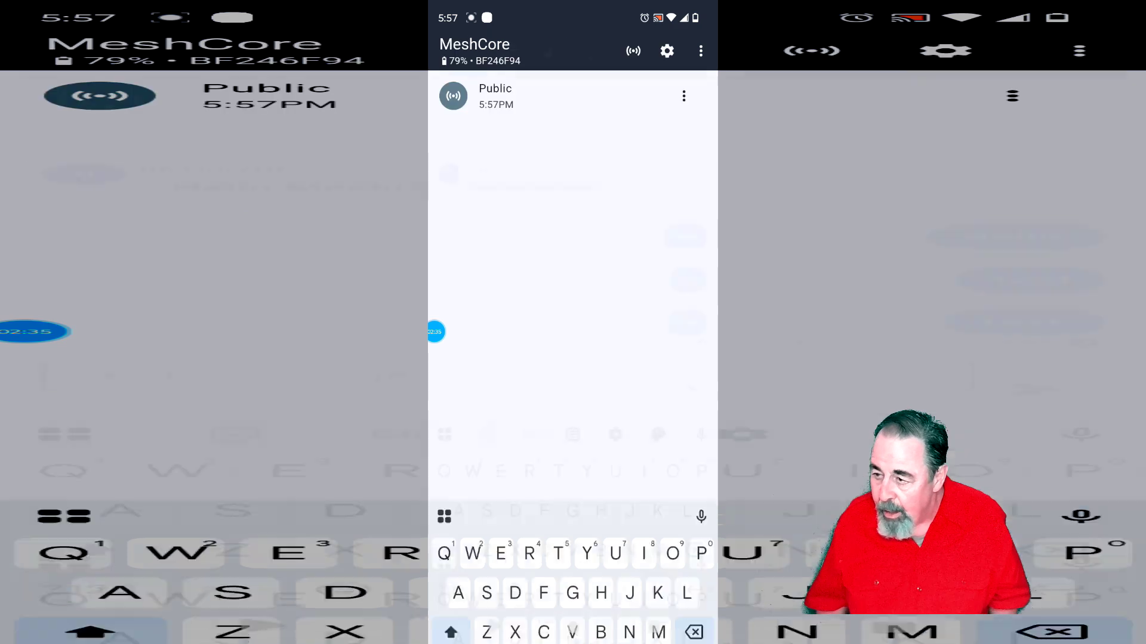
pyautogui.click(476, 590)
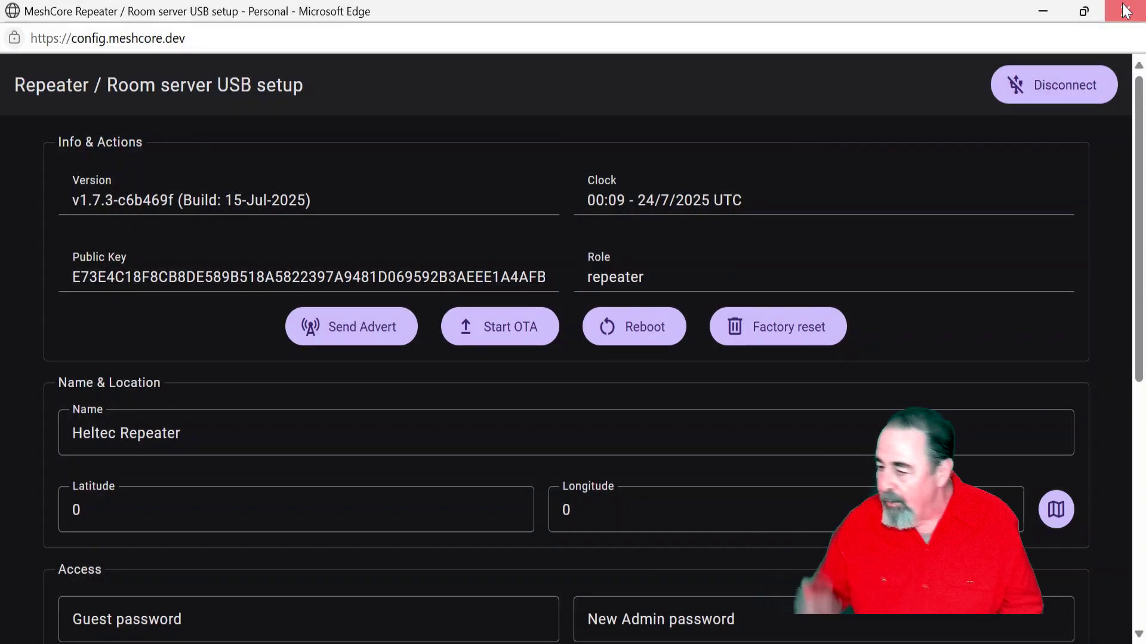
pyautogui.click(1124, 14)
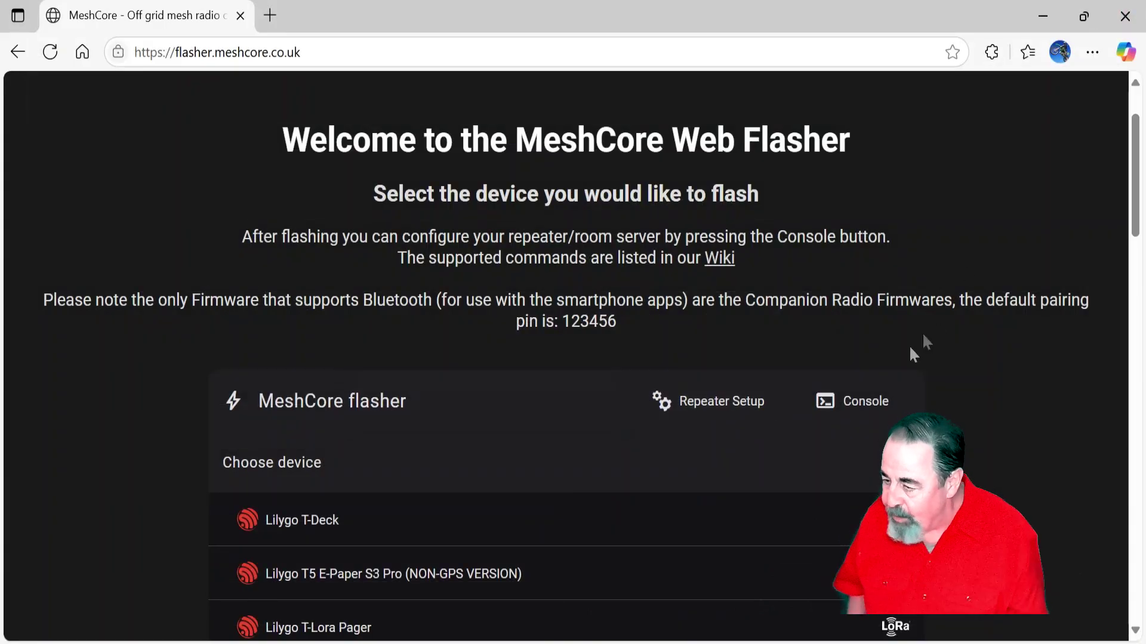
# Connect the flasher's serial console to the paired COM10 port
pyautogui.click(853, 412)
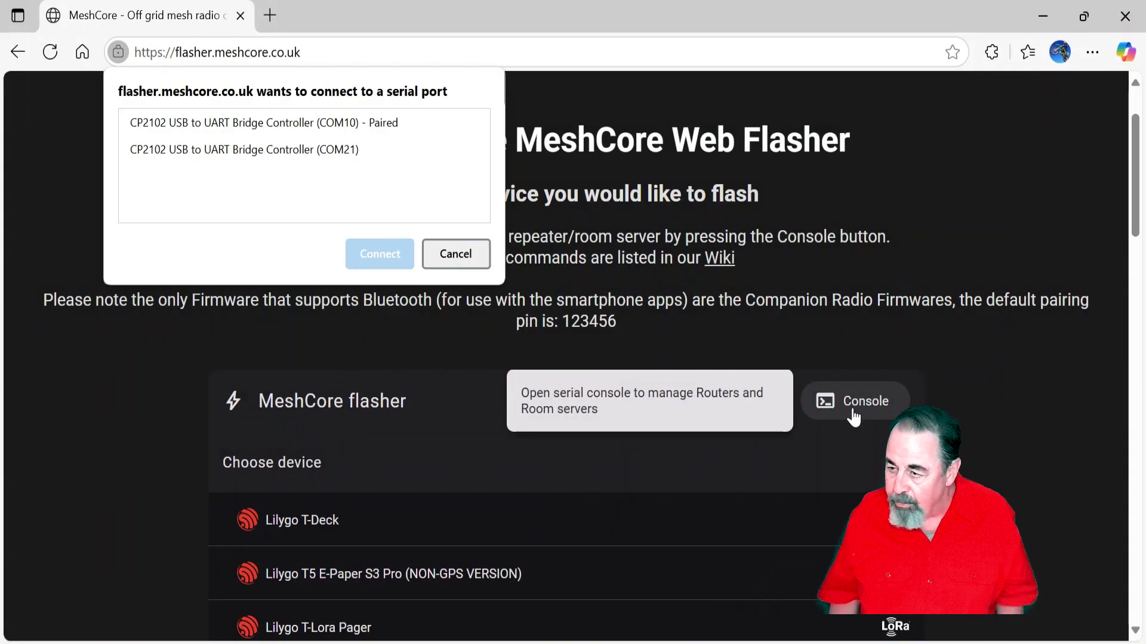
pyautogui.click(373, 130)
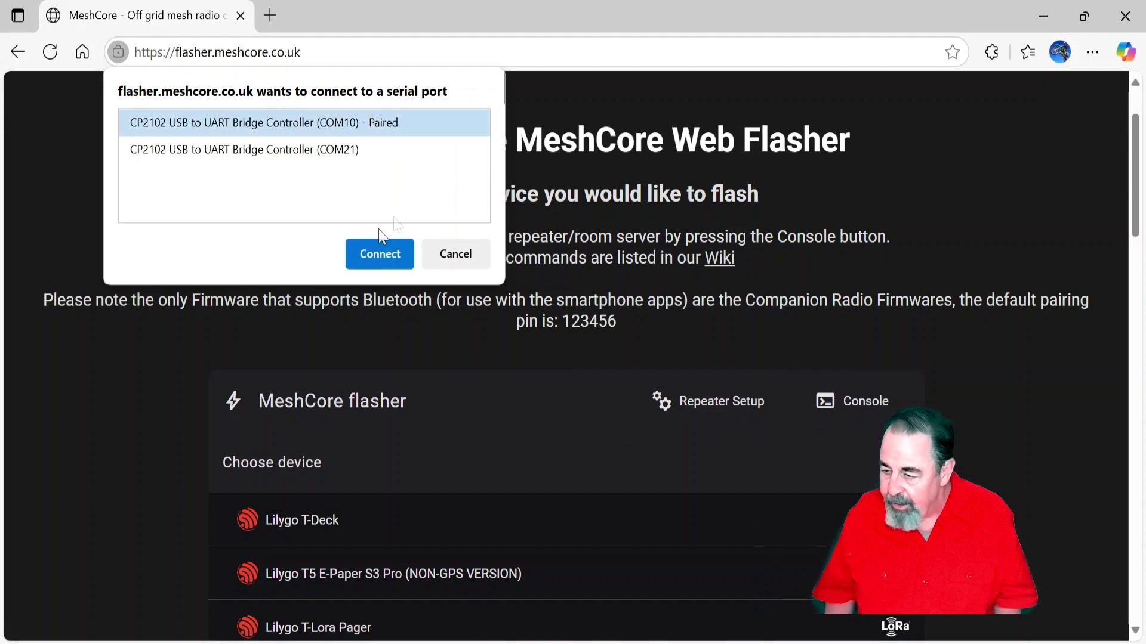
pyautogui.click(374, 255)
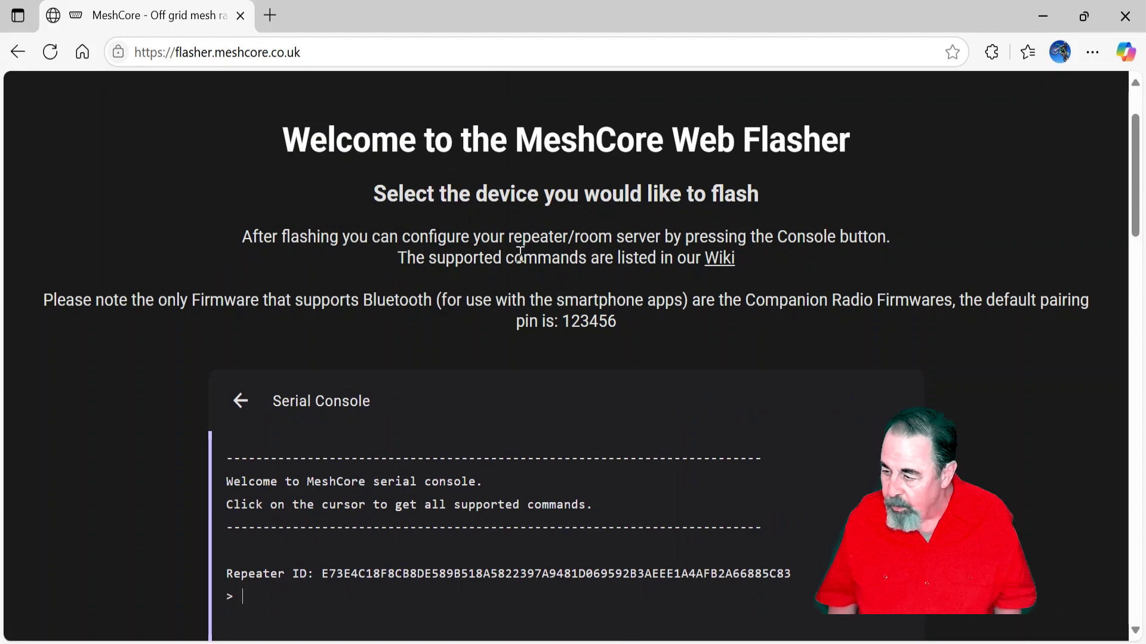
# Show the repeater's list of supported console commands and scroll through it
pyautogui.scroll(-2, 520, 253)
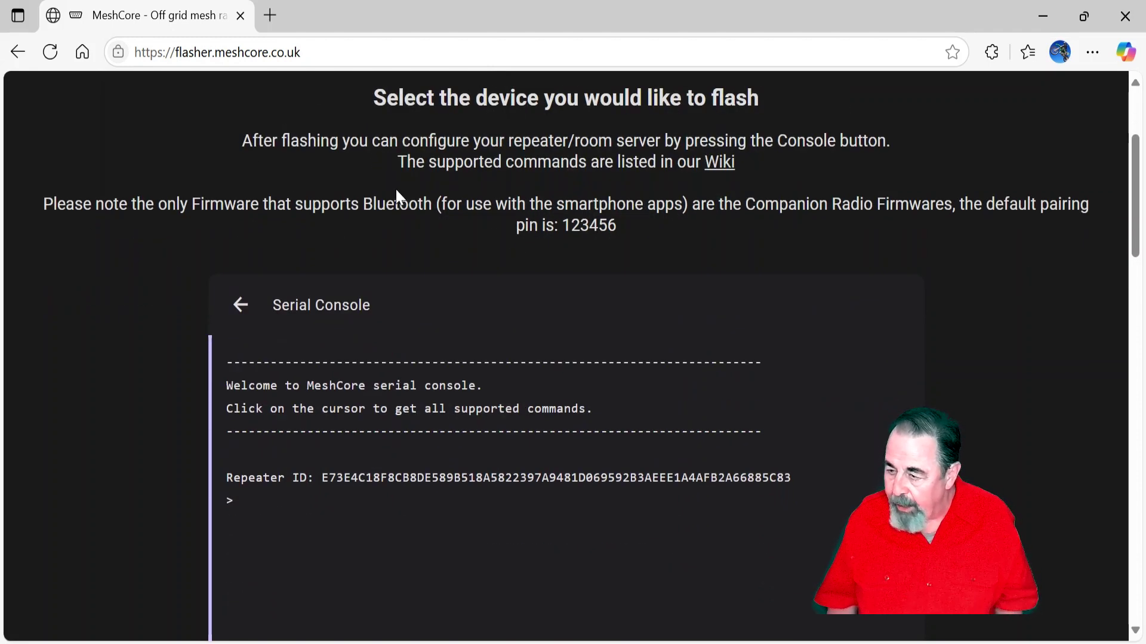
pyautogui.click(308, 505)
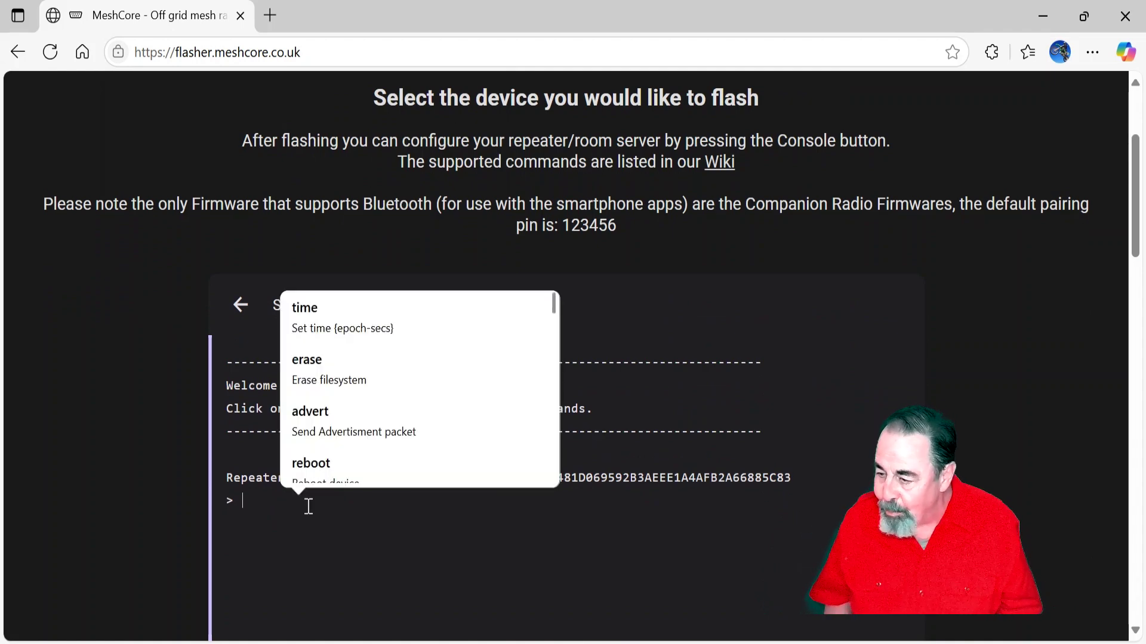
pyautogui.scroll(-10, 440, 453)
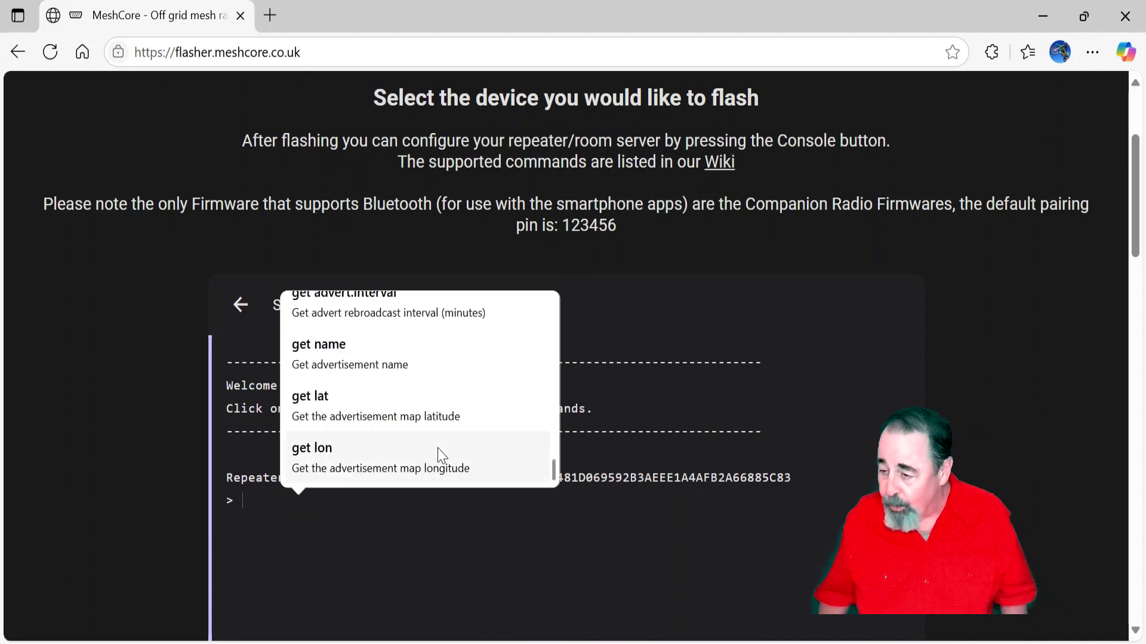
pyautogui.scroll(6, 441, 455)
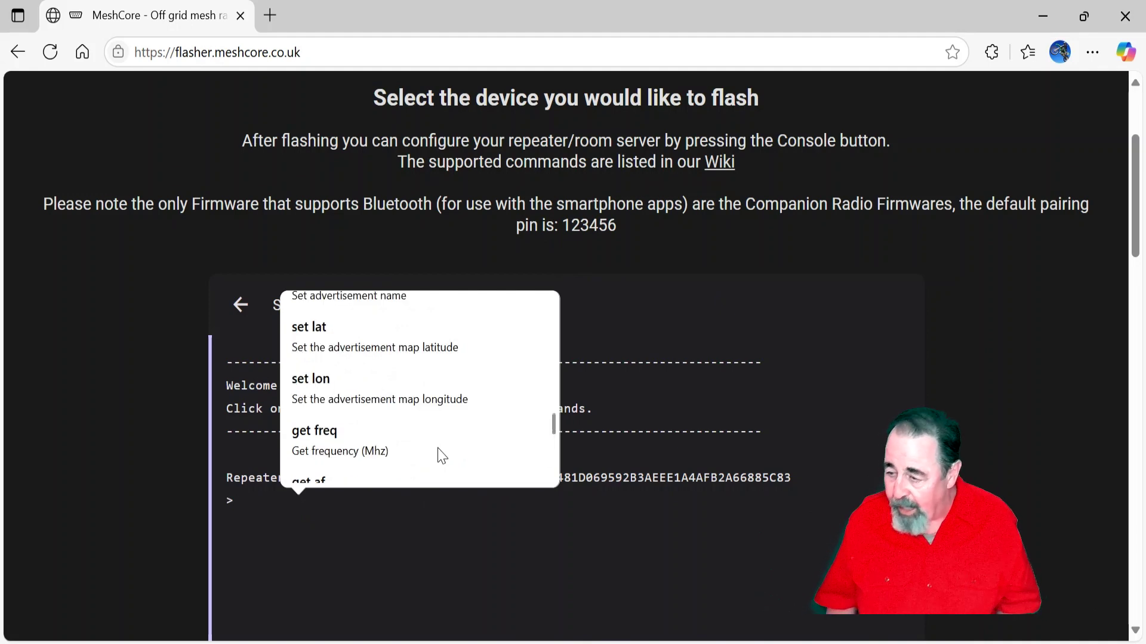
pyautogui.scroll(15, 442, 457)
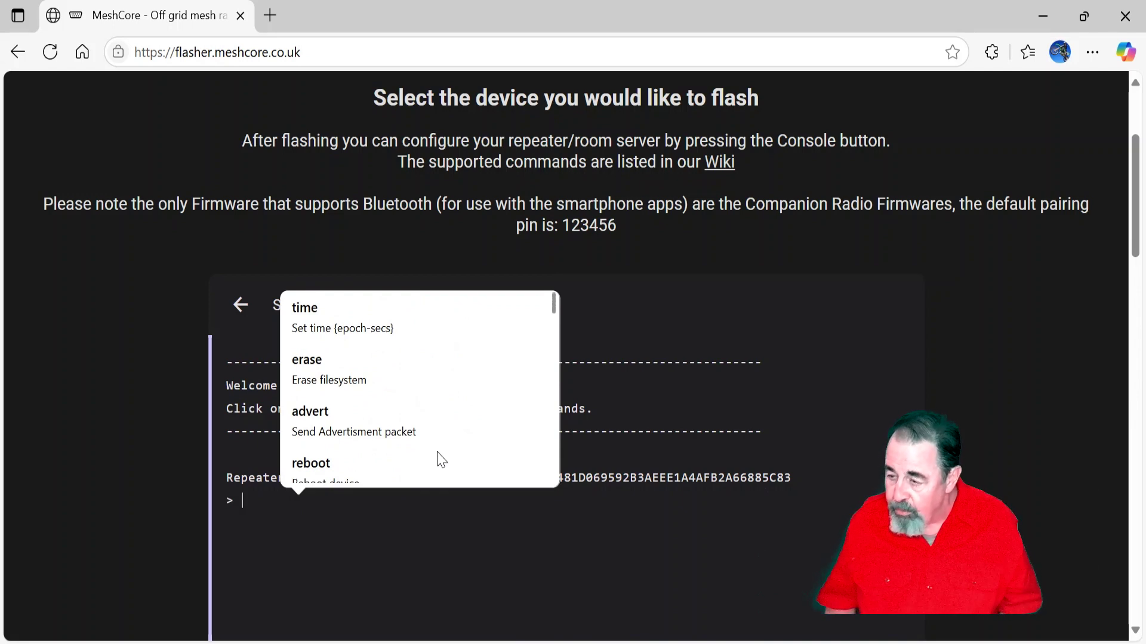
pyautogui.scroll(-2, 442, 460)
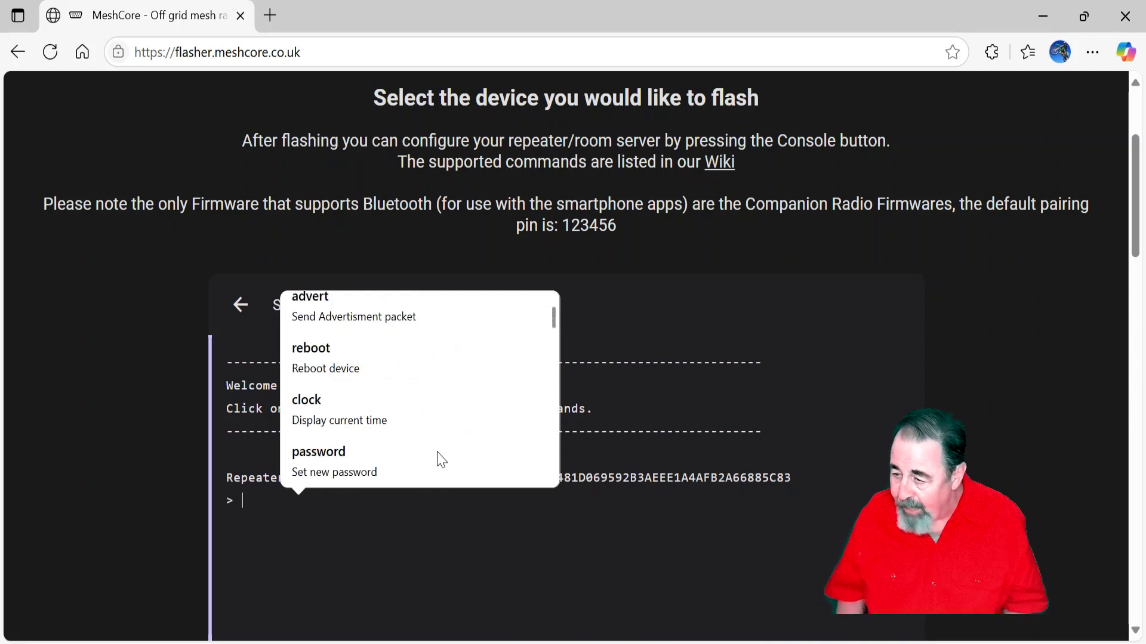
pyautogui.scroll(-2, 441, 460)
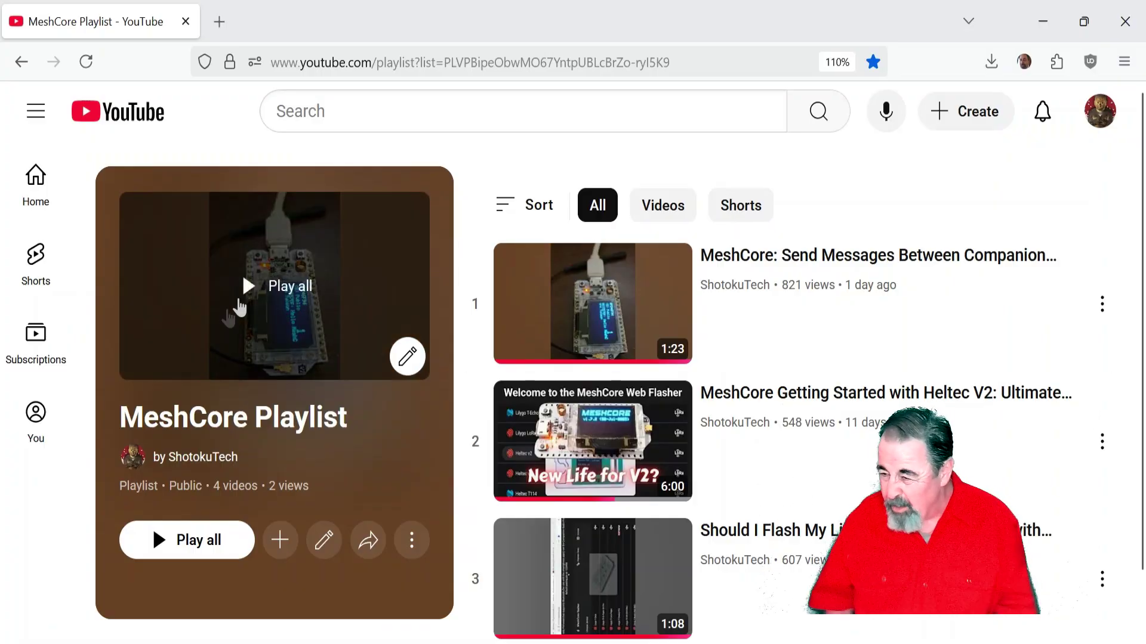
pyautogui.scroll(-1, 734, 526)
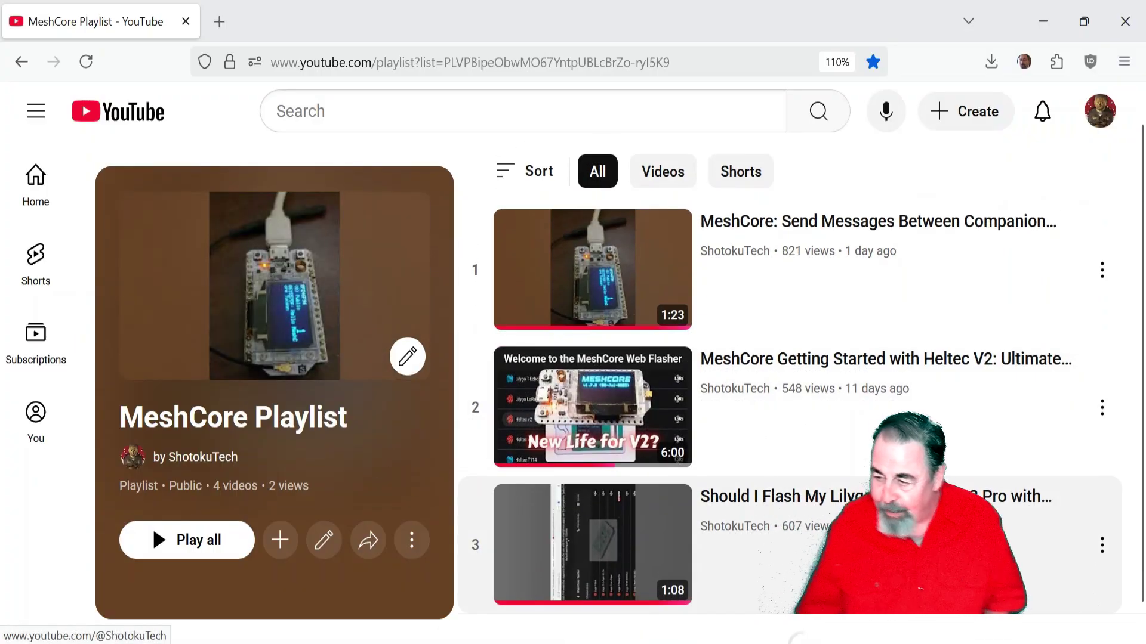
pyautogui.scroll(1, 734, 537)
pyautogui.scroll(-1, 734, 537)
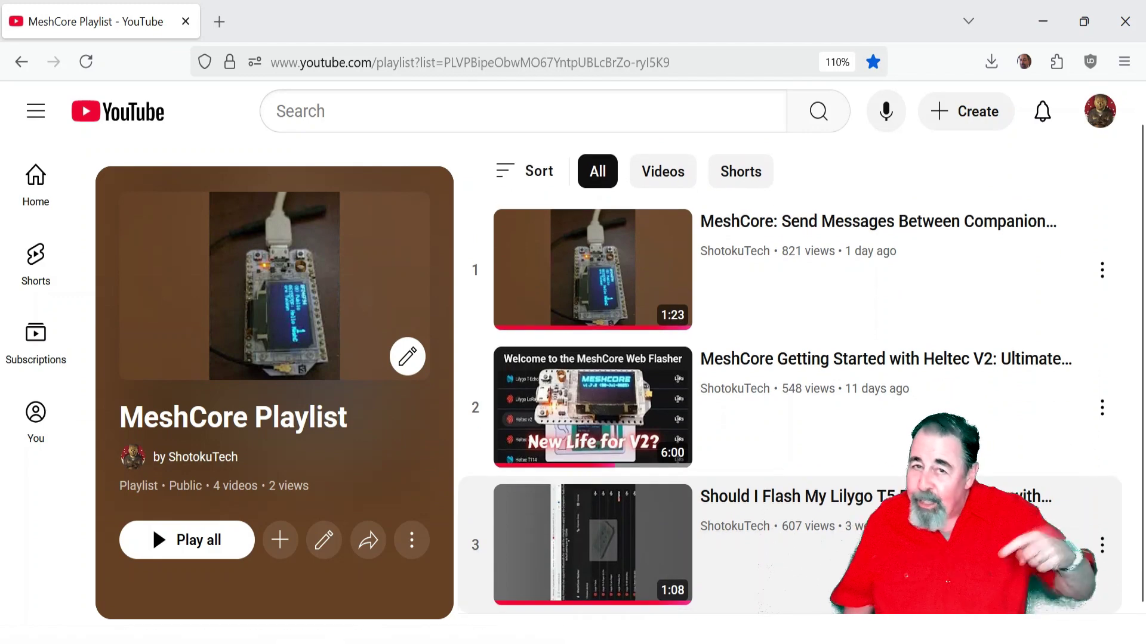
pyautogui.scroll(1, 734, 537)
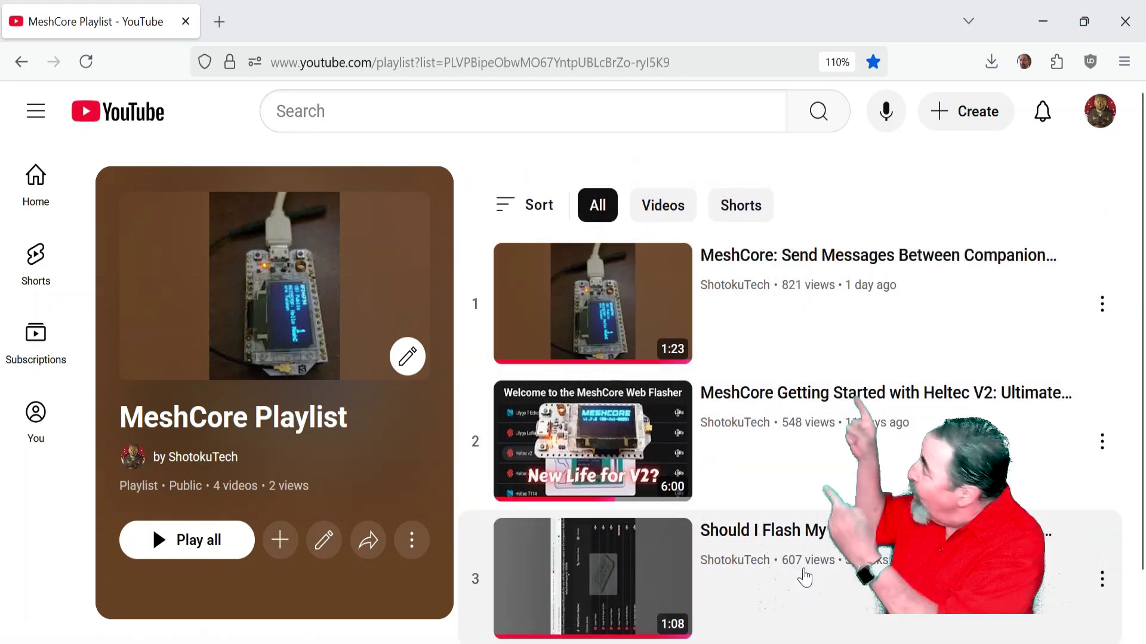